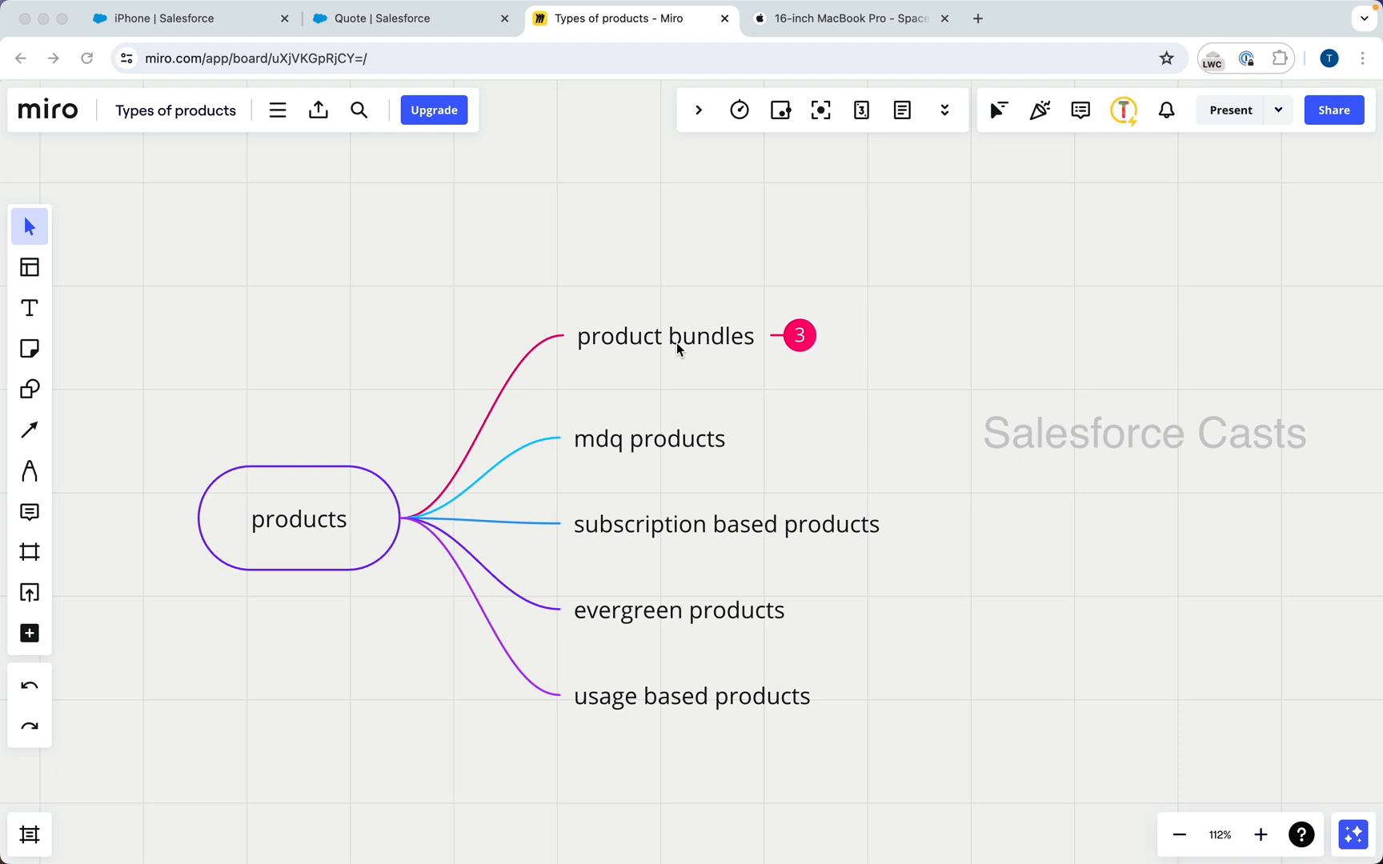
Switch to the Salesforce quote and examine the 15" Laptop bundle, its component lines and the standalone Tablet Charger line
click(442, 32)
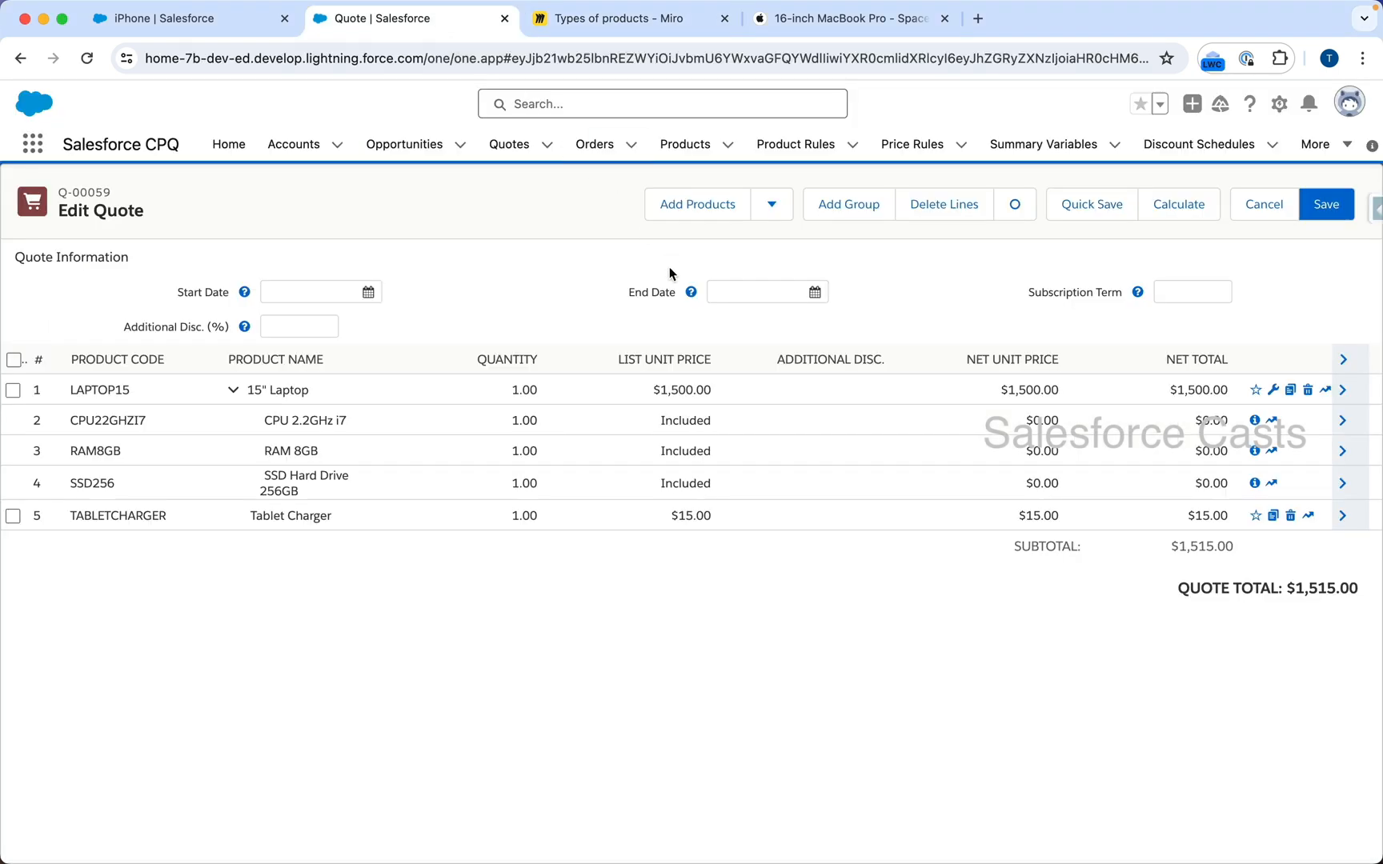
key(super+shift+4)
drag(10, 474, 1371, 585)
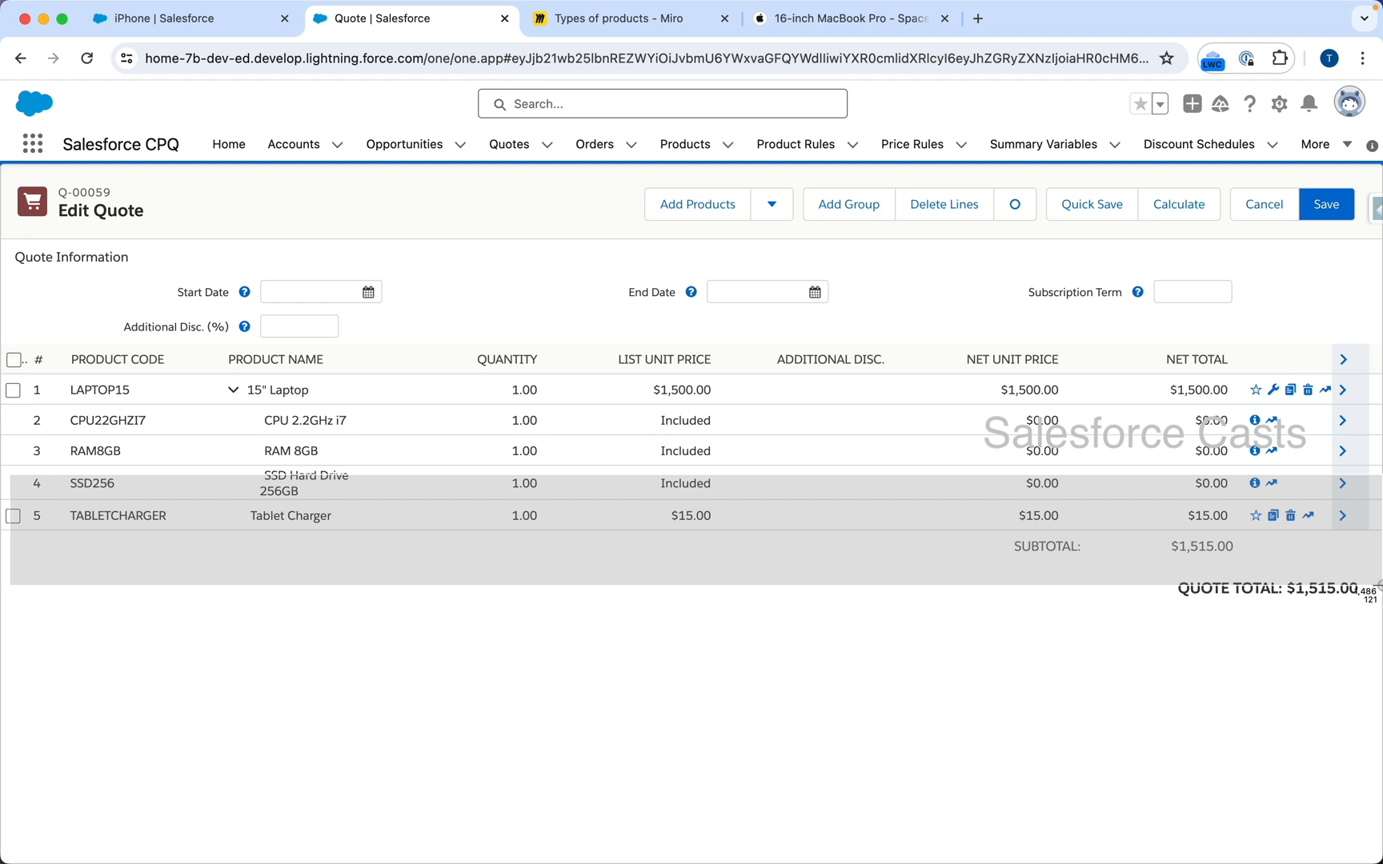
drag(1372, 585, 1371, 585)
key(super+shift+4)
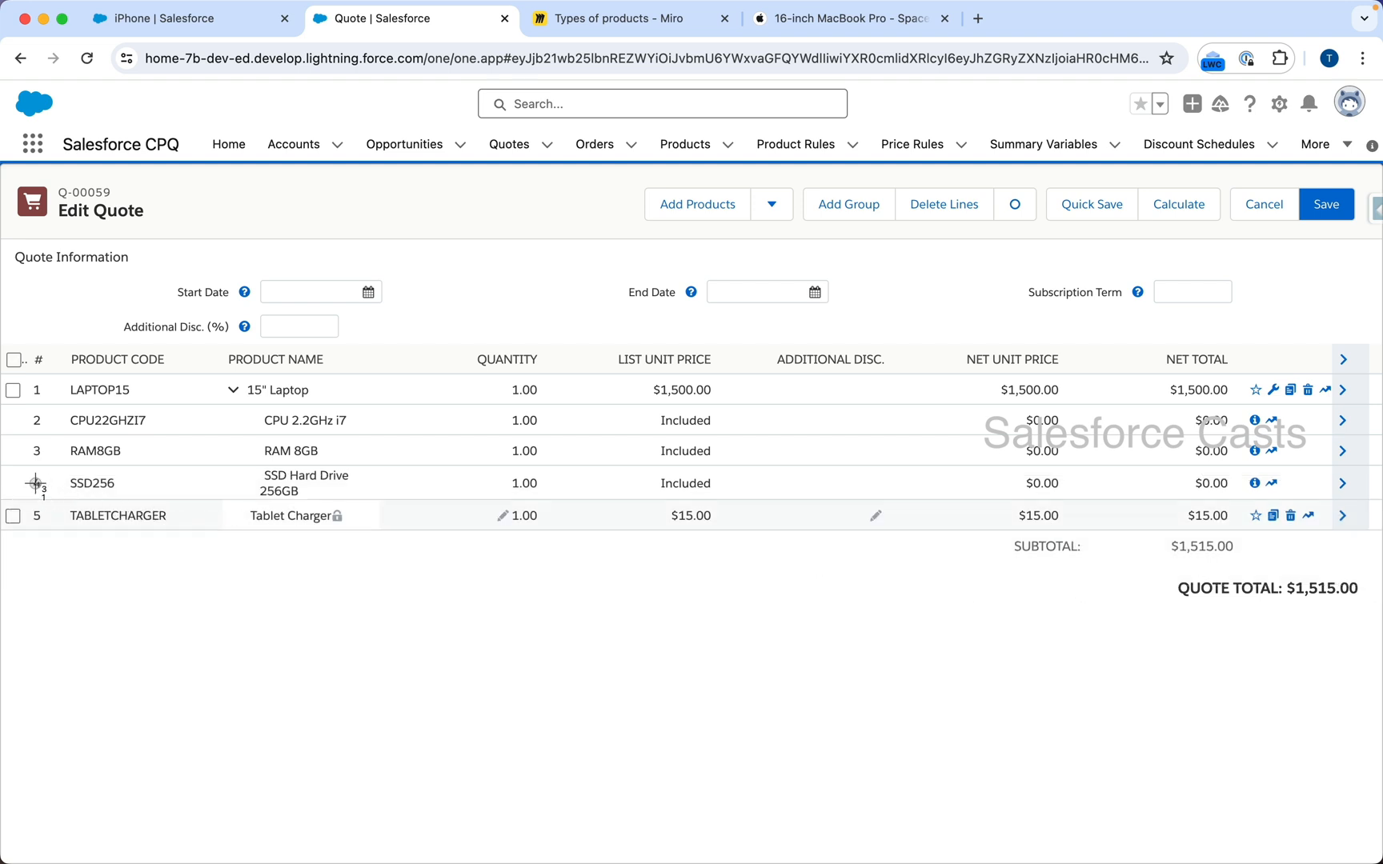
drag(35, 482, 276, 557)
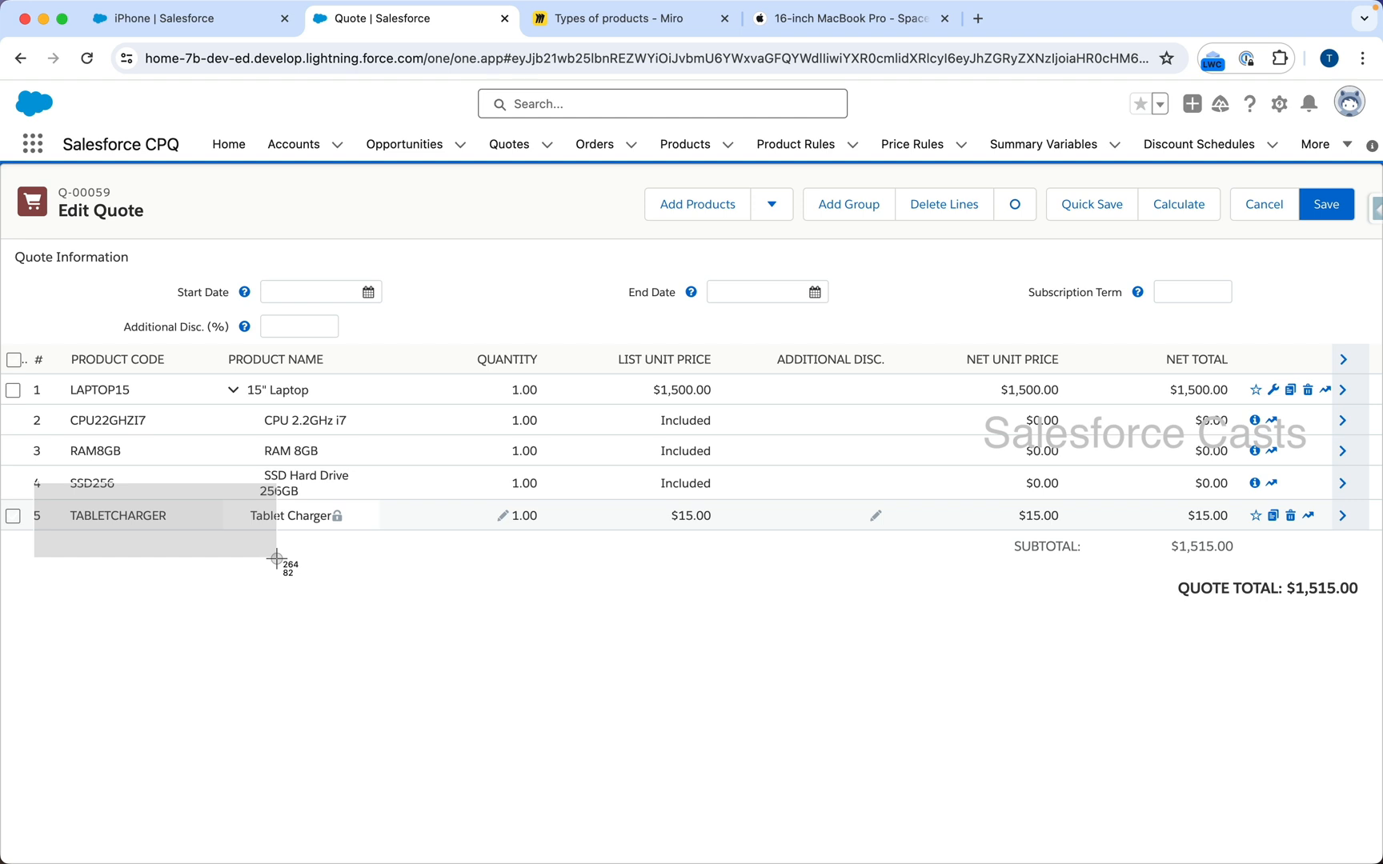
drag(276, 557, 276, 558)
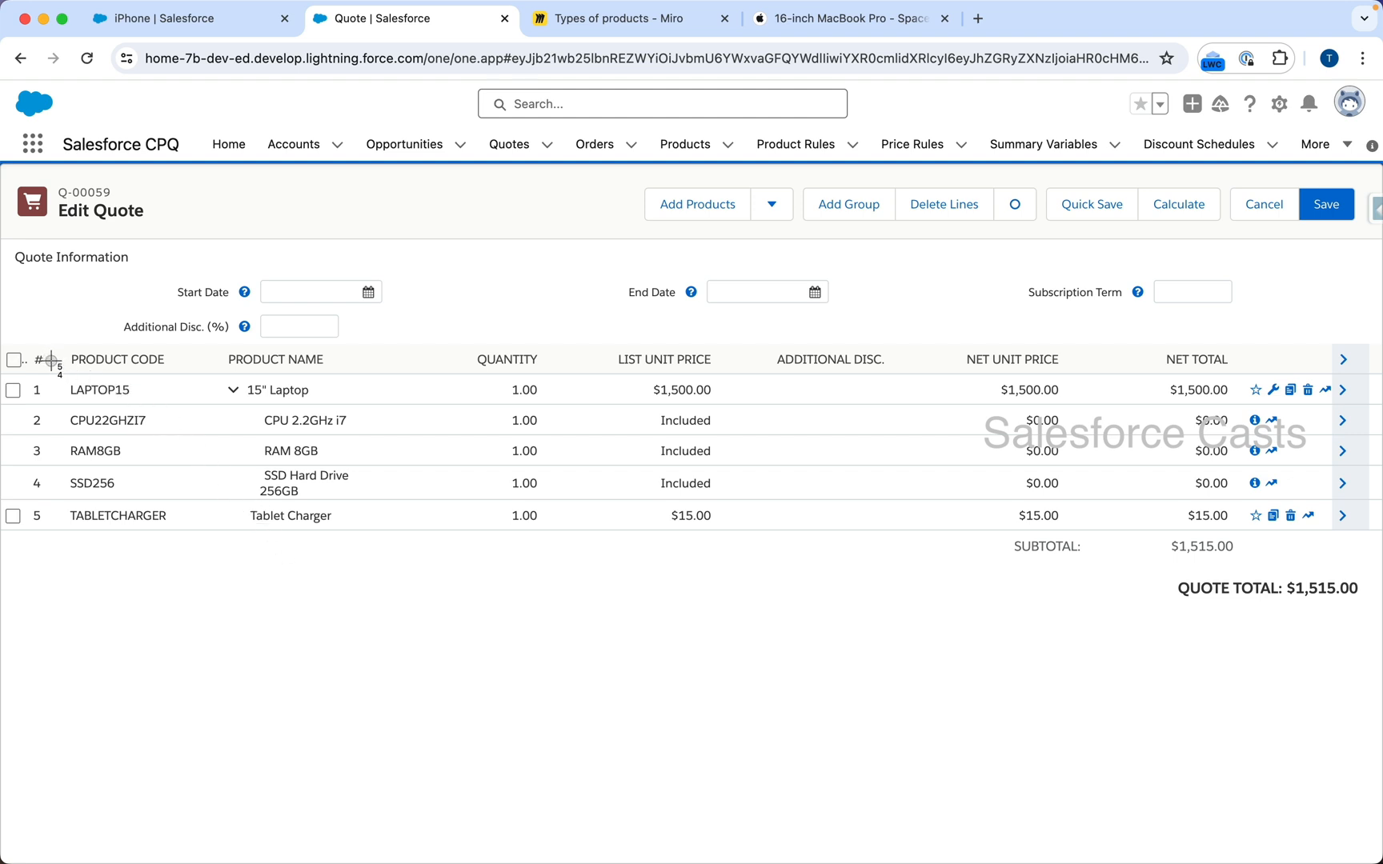
drag(47, 358, 203, 424)
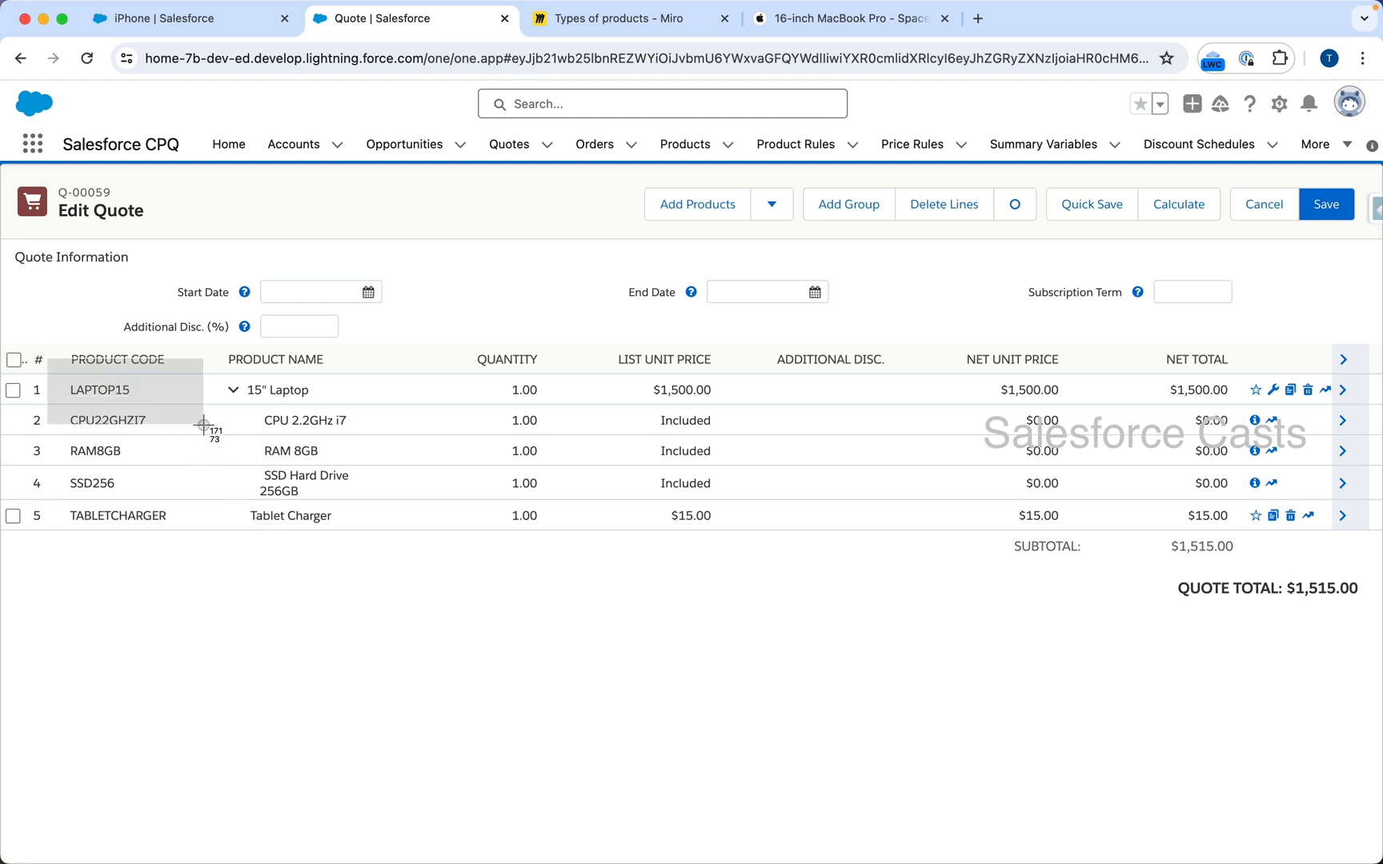
drag(203, 424, 204, 425)
mouse_move(61, 402)
mouse_down()
mouse_move(535, 478)
mouse_move(1376, 501)
mouse_up()
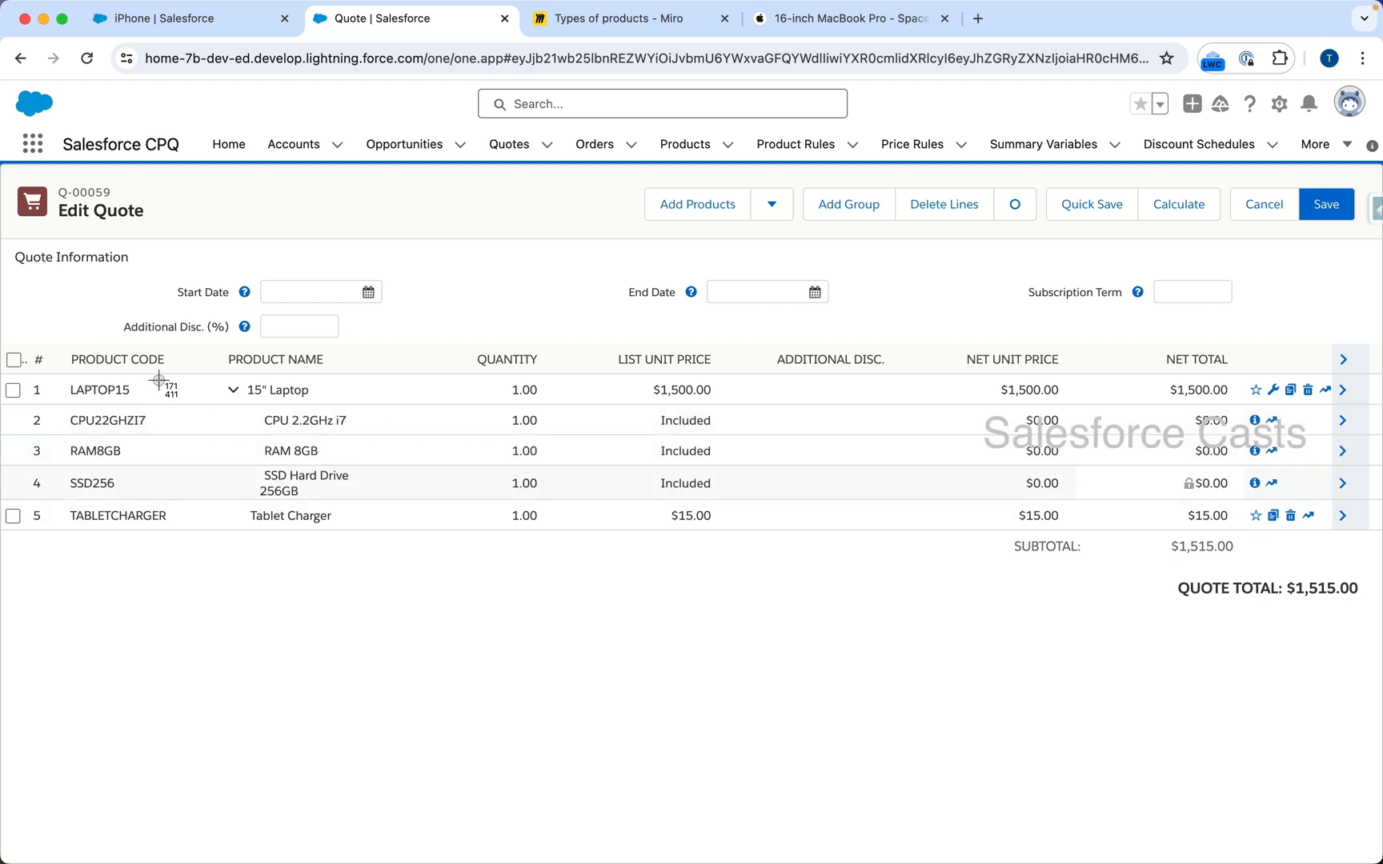
drag(46, 344, 192, 398)
key(super+shift+4)
drag(54, 400, 1377, 498)
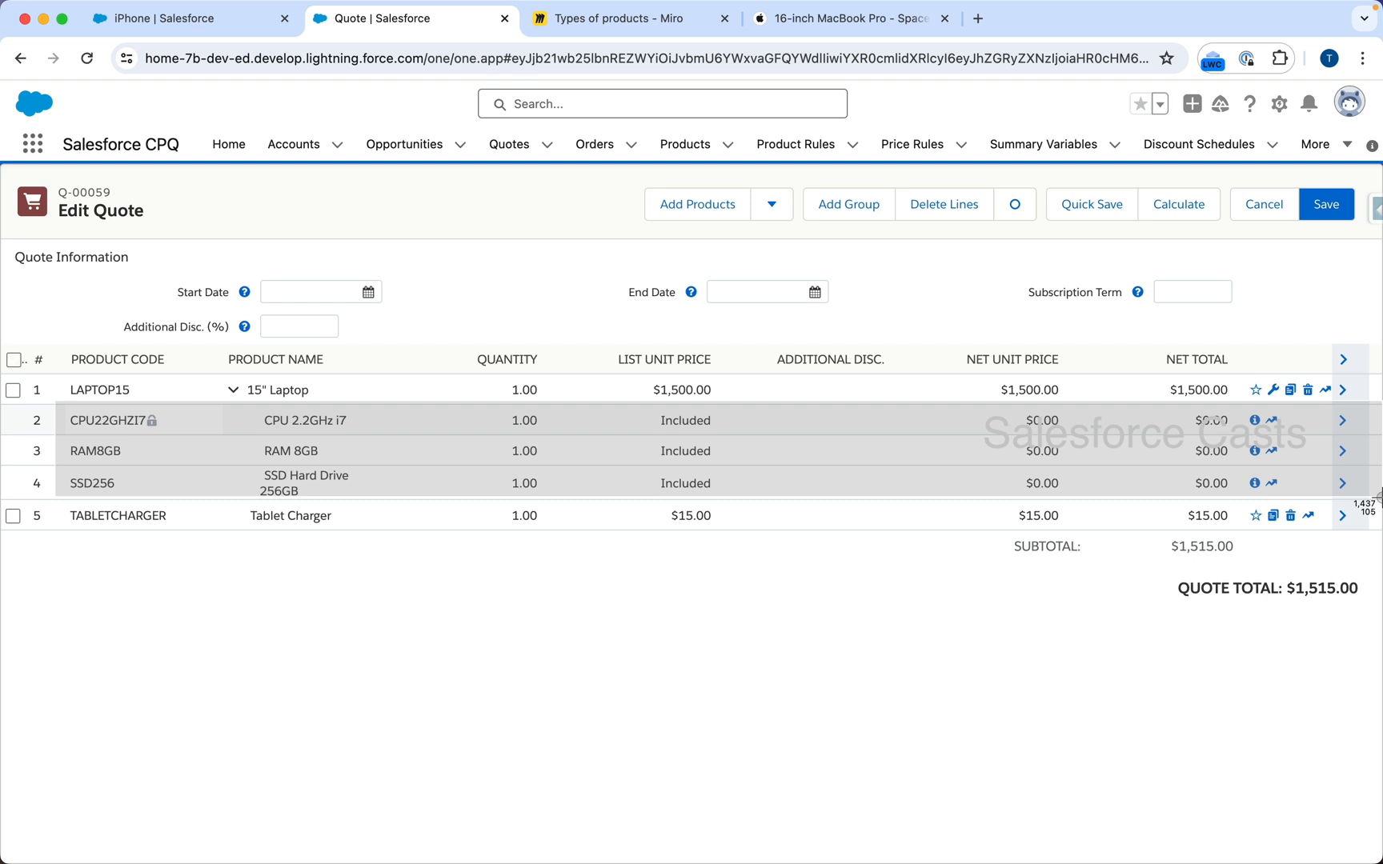
drag(1378, 494, 1378, 497)
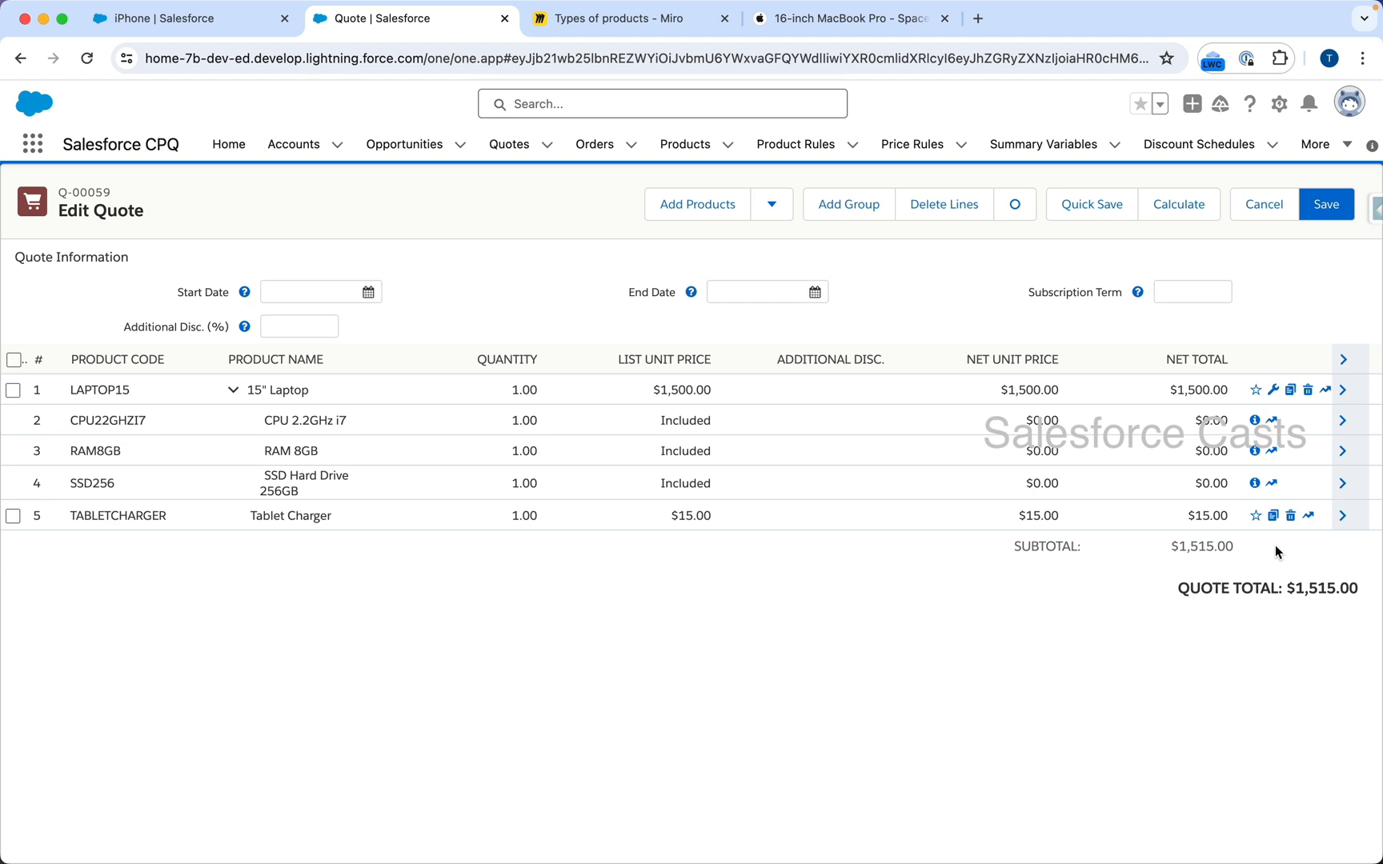
Search the products for "charger" and add the USB-C Magnetic Smartwatch Charger to the quote
click(699, 205)
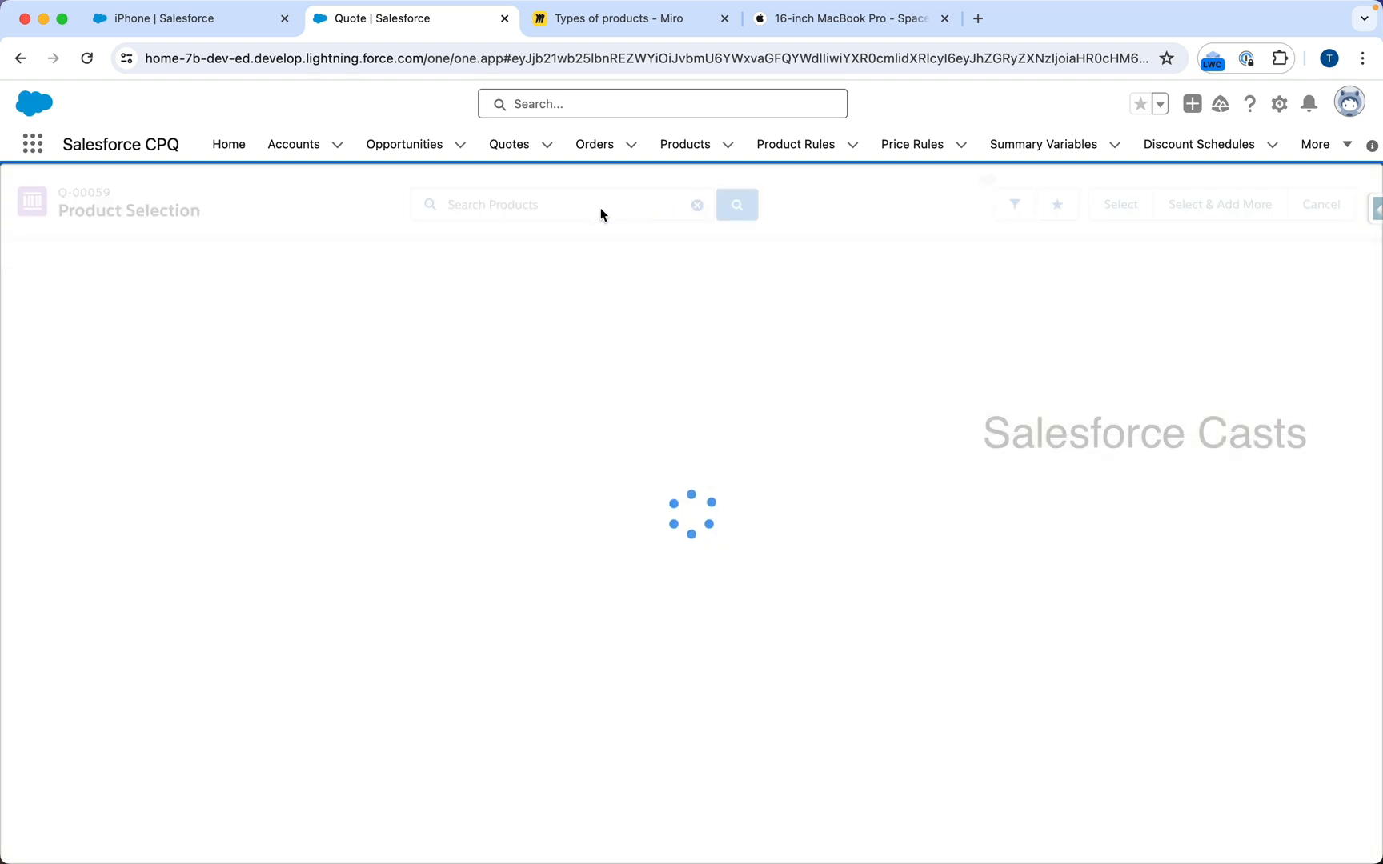
text(charger)
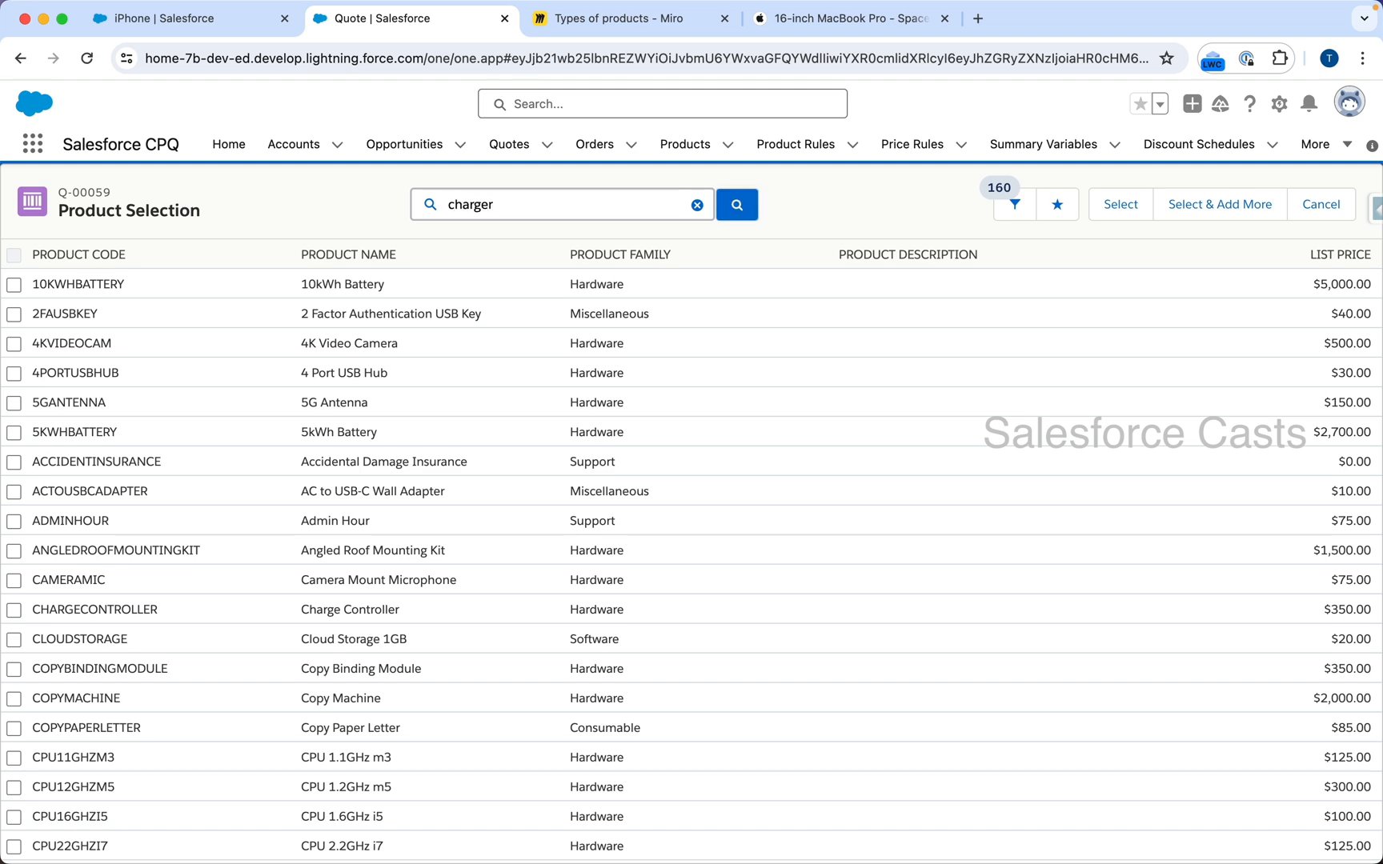
key(Return)
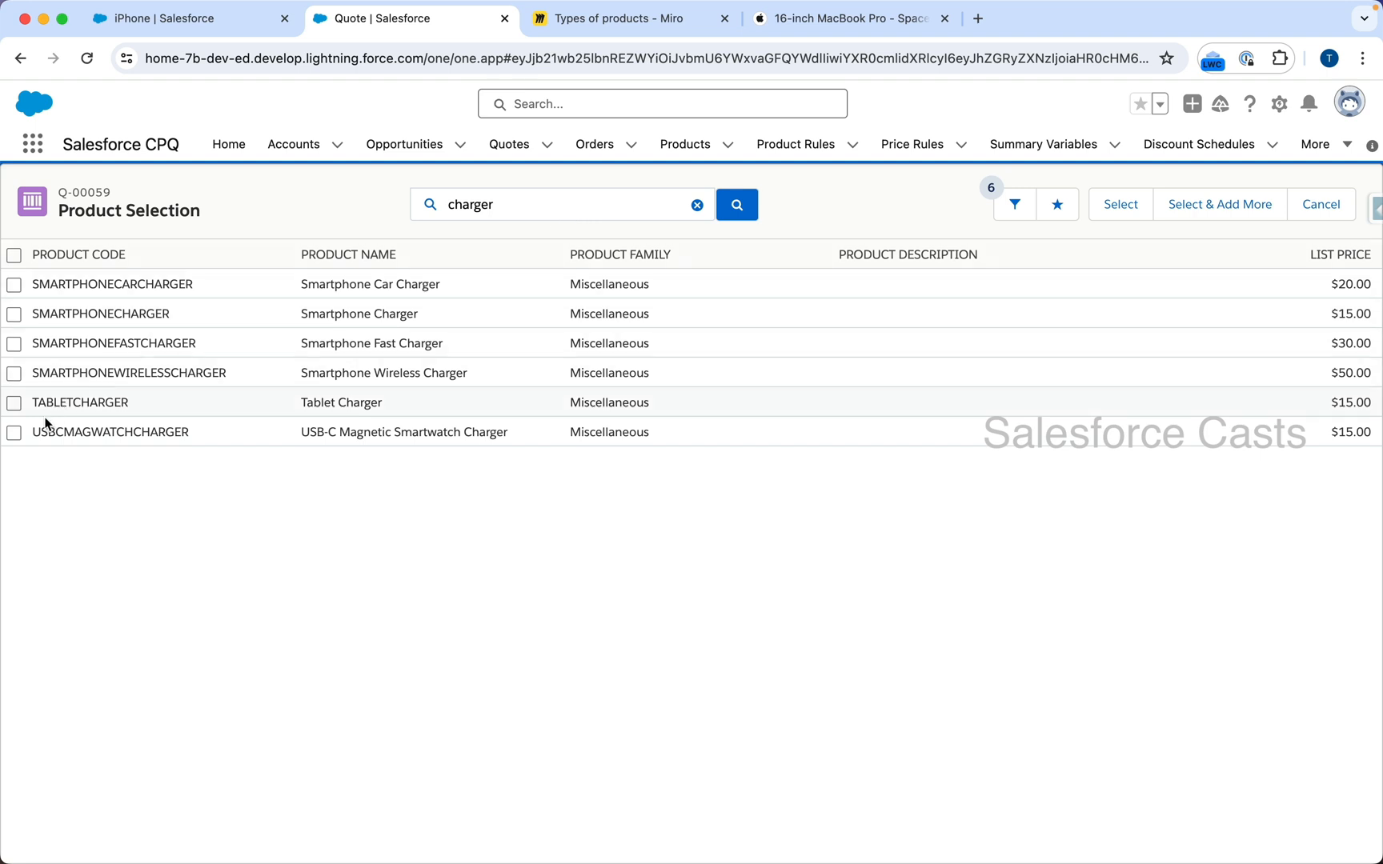
click(14, 433)
click(1128, 217)
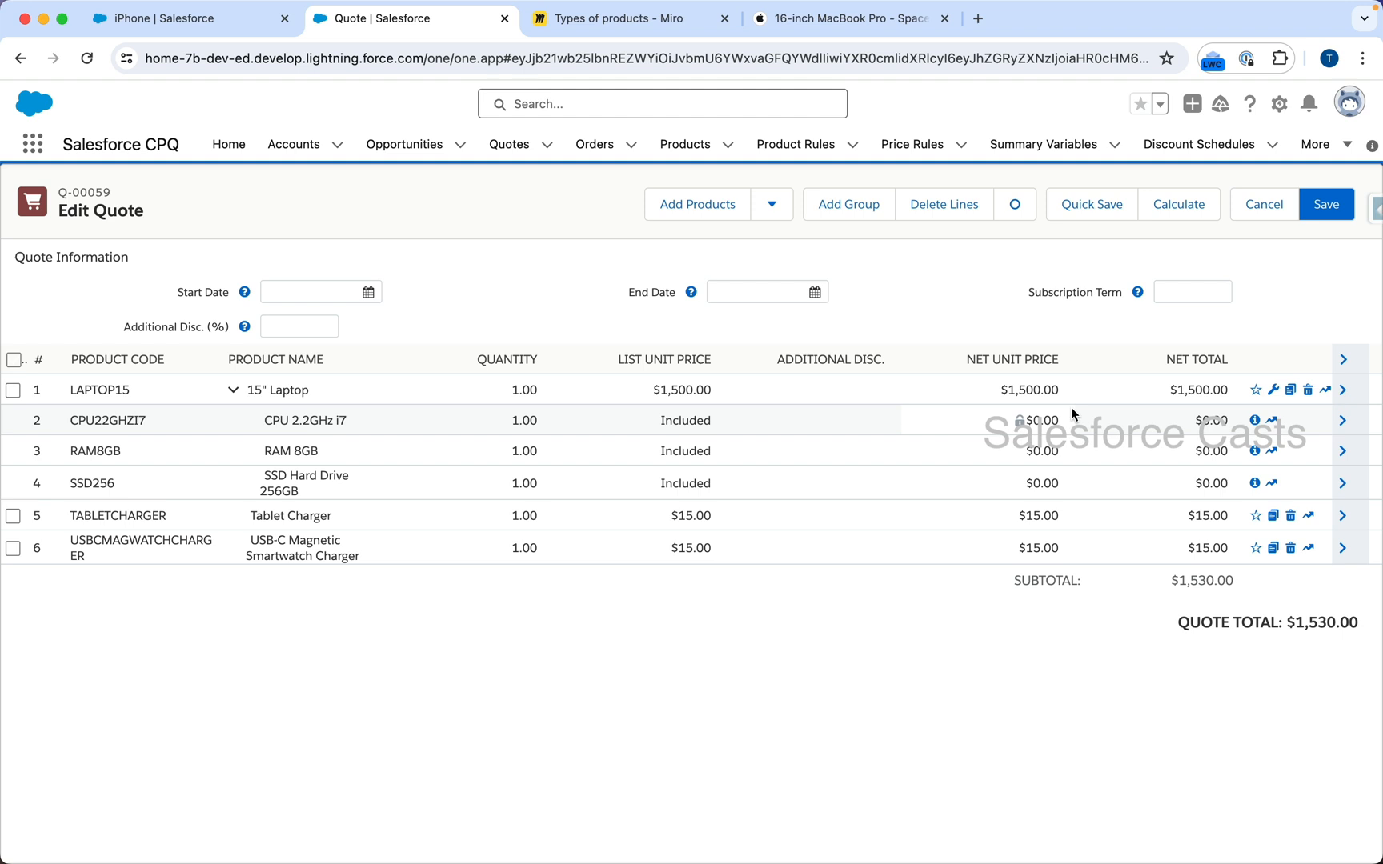
key(super+shift+4)
drag(14, 168, 417, 352)
Search the products for "laptop" and select the 13" Laptop for the quote
click(721, 206)
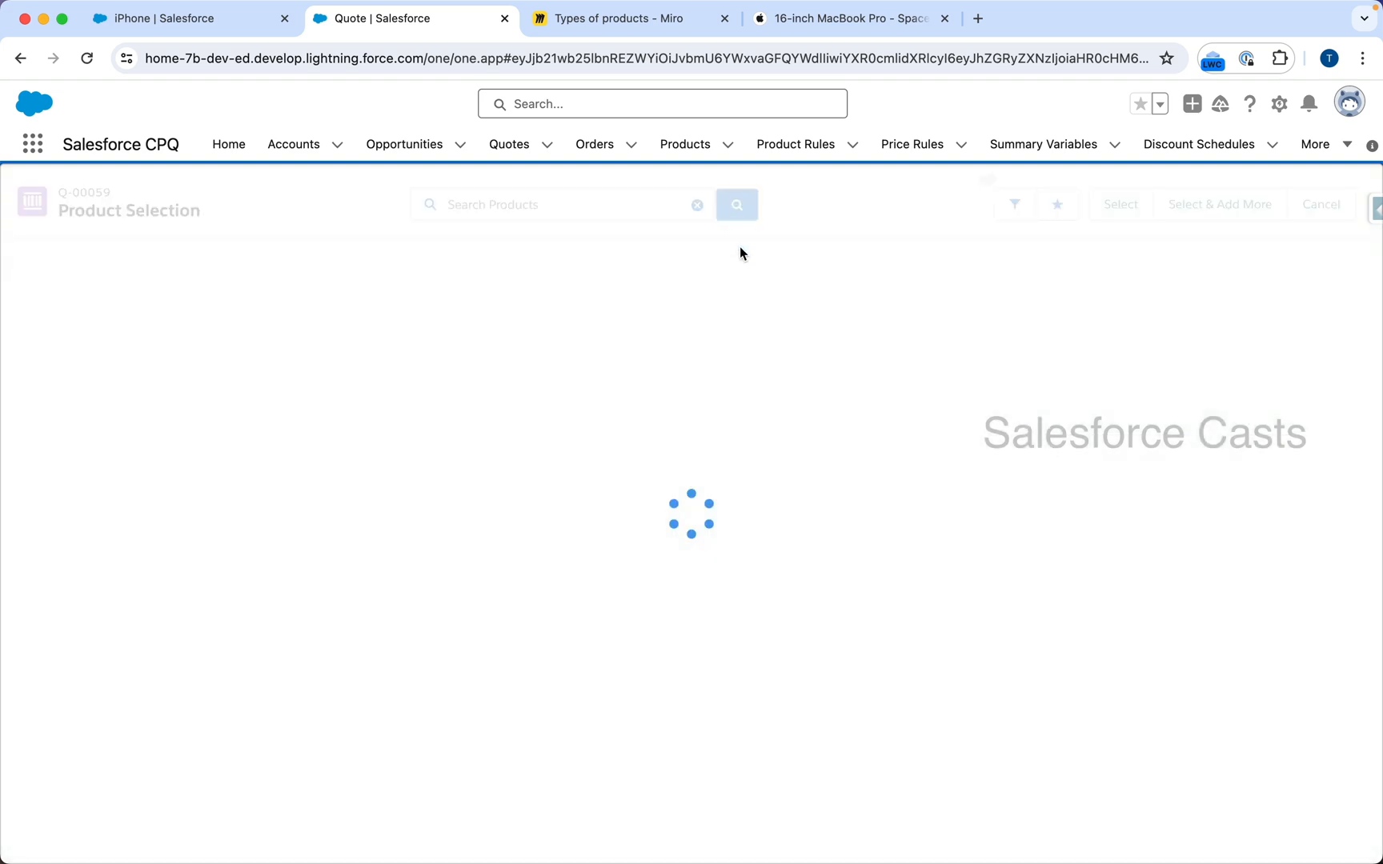
click(593, 205)
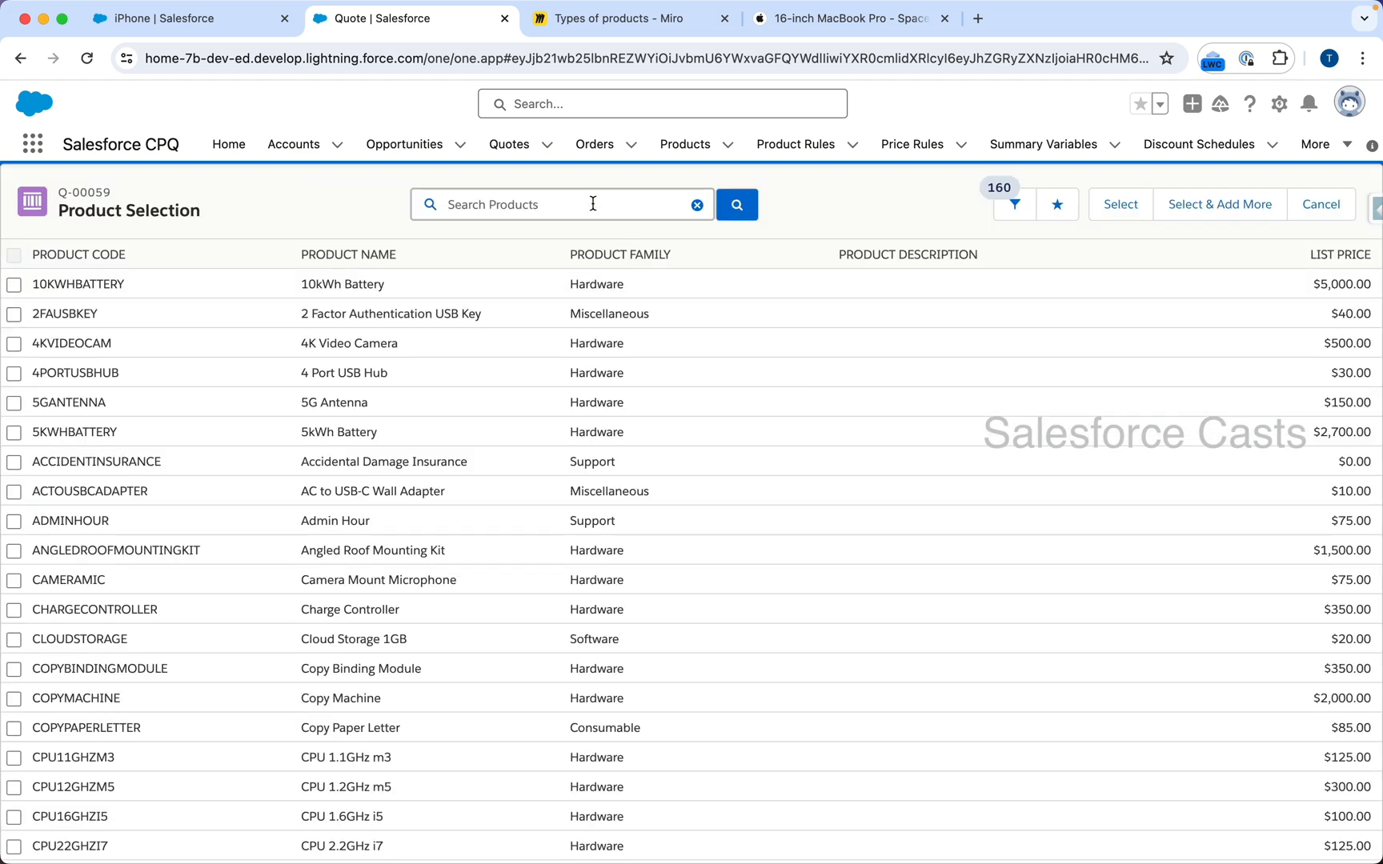
text(laptop)
key(Return)
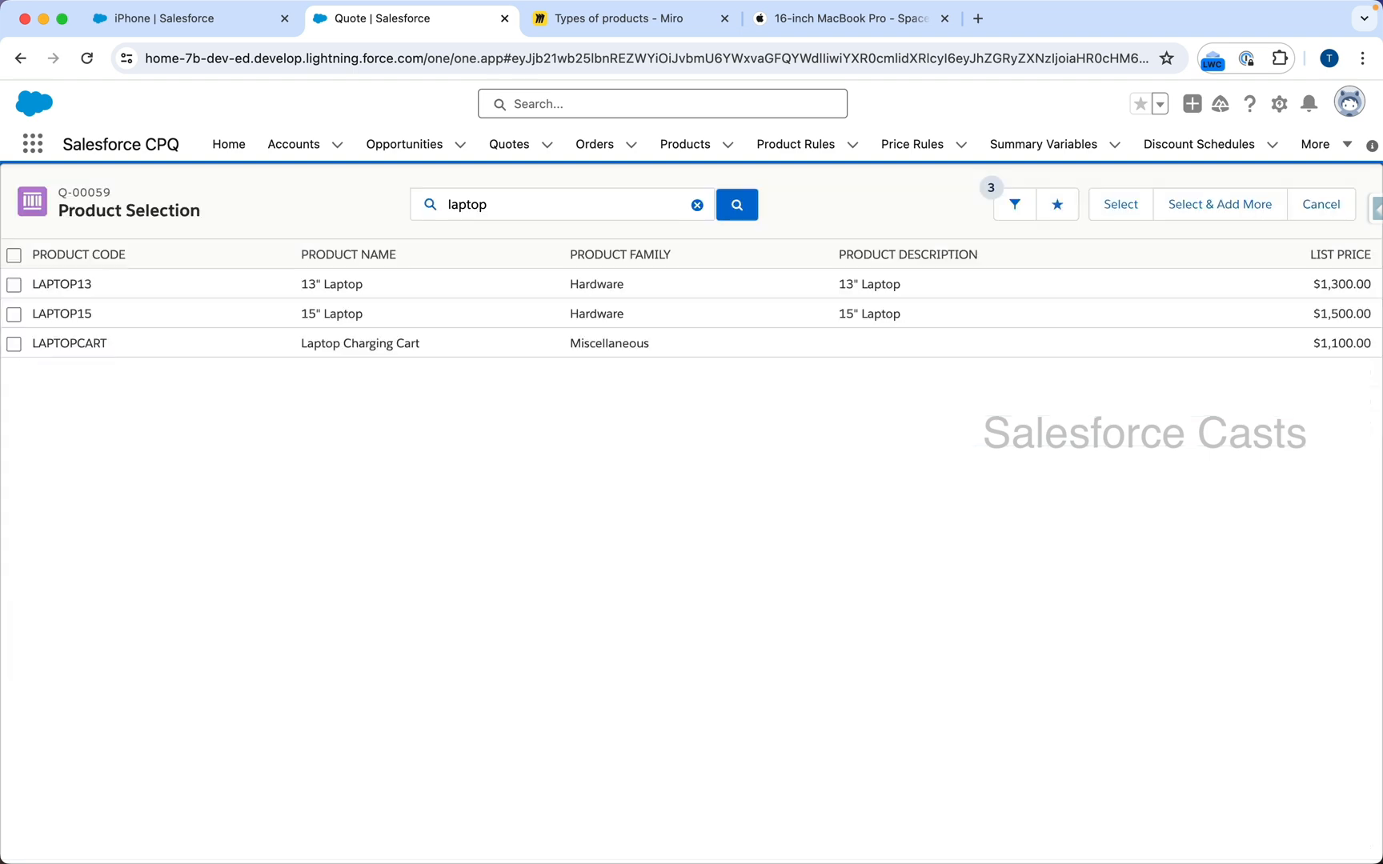
click(14, 284)
click(1118, 209)
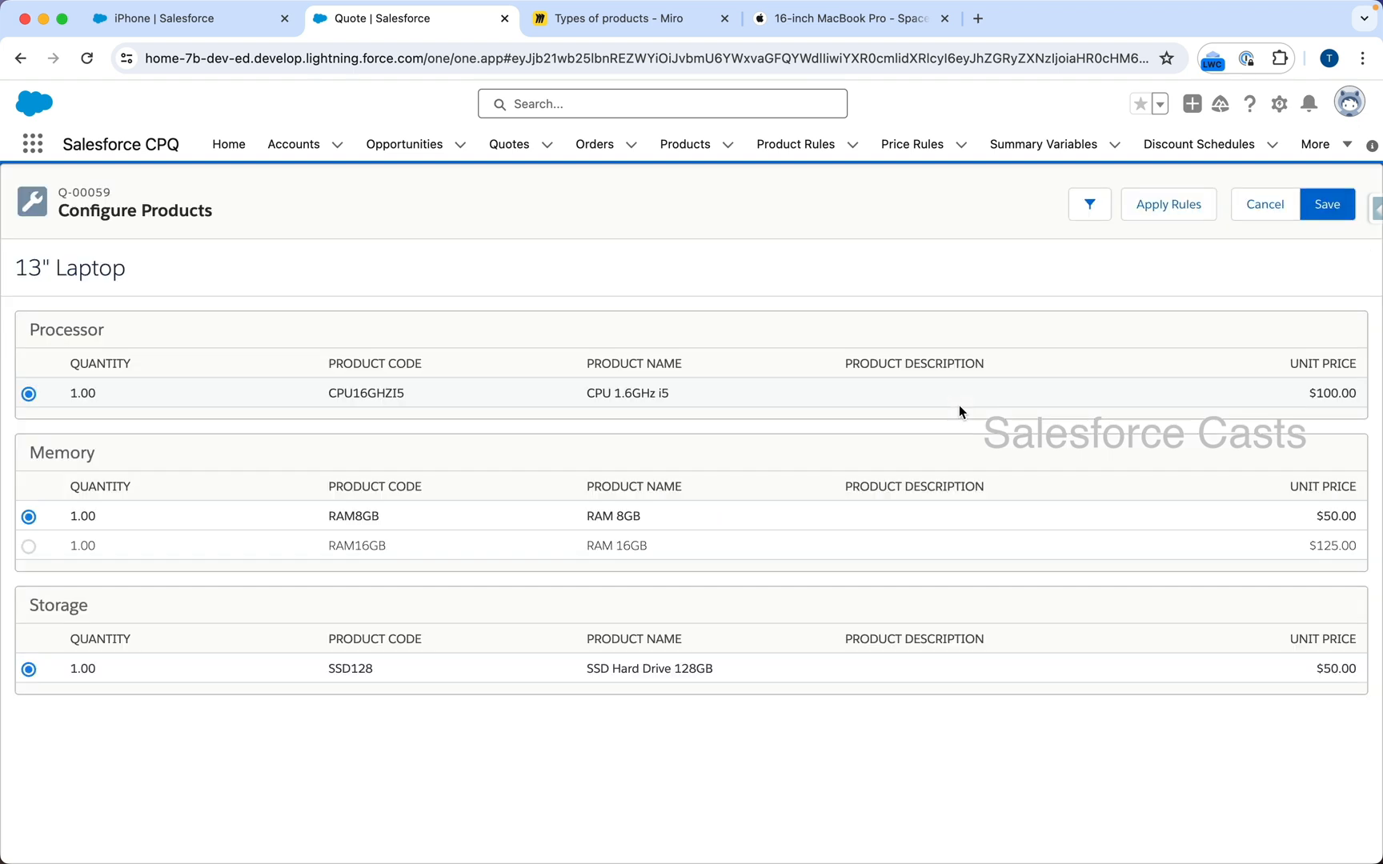
Review the 13" Laptop's Processor, Memory and Storage options and save the bundle configuration with the preselected choices
key(super+shift+4)
drag(7, 159, 272, 250)
key(super+shift+4)
drag(11, 296, 151, 426)
key(super+shift+4)
drag(15, 423, 253, 579)
key(super+shift+4)
drag(13, 578, 293, 718)
click(1330, 210)
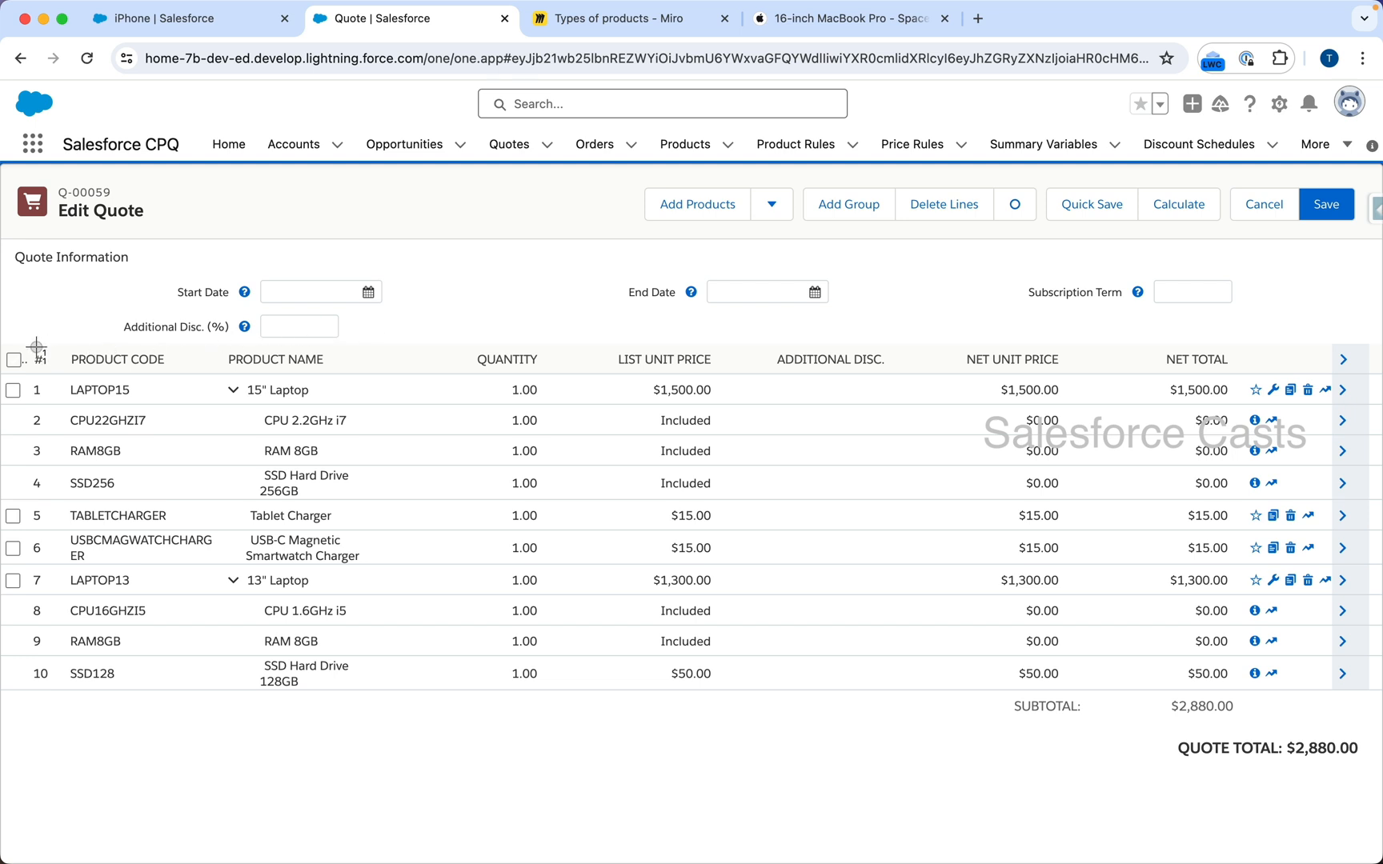
Compare the quote's 15" and 13" Laptop bundles and their component lines with the two standalone charger lines
drag(36, 346, 198, 415)
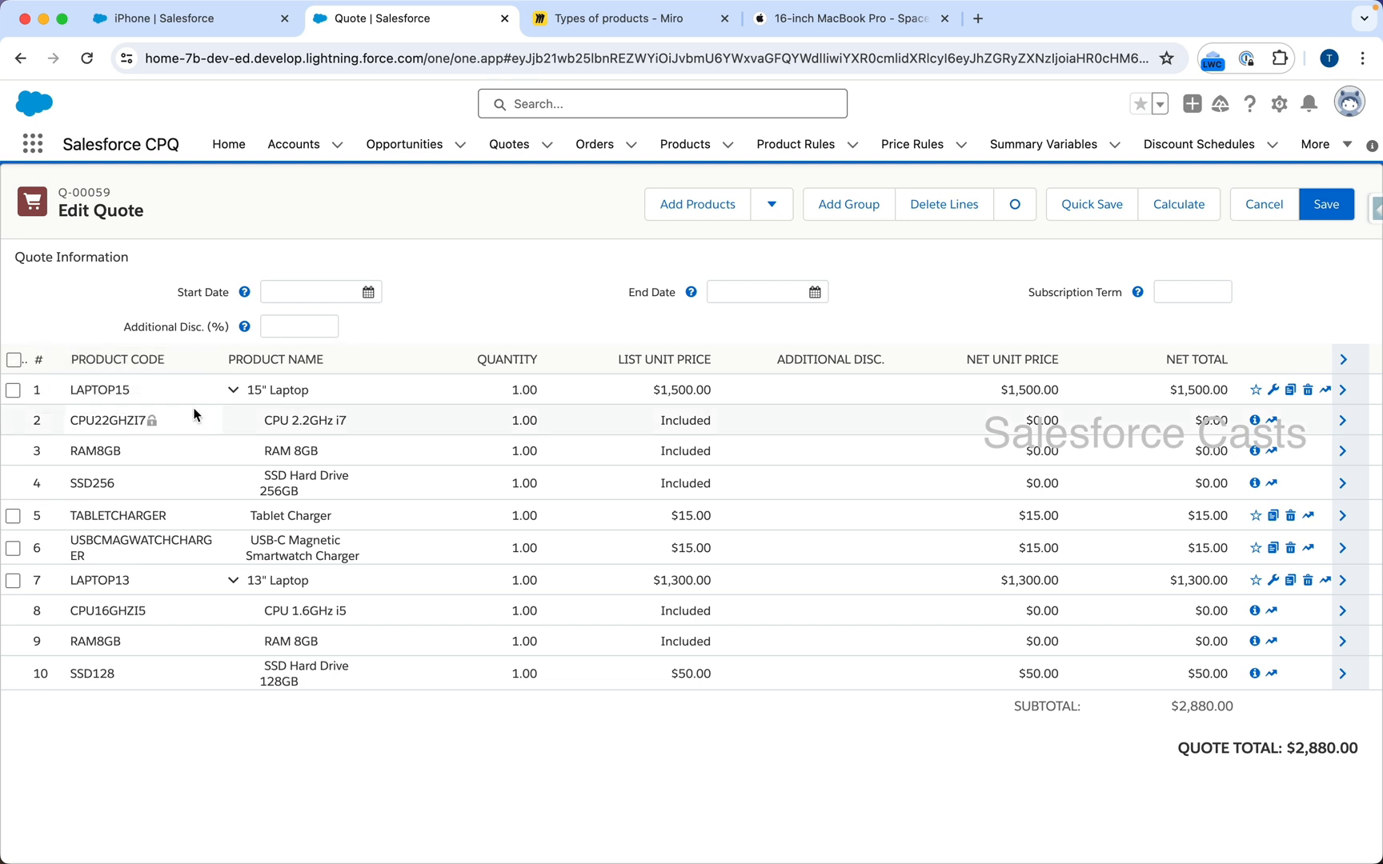
key(super+shift+4)
drag(58, 402, 1361, 500)
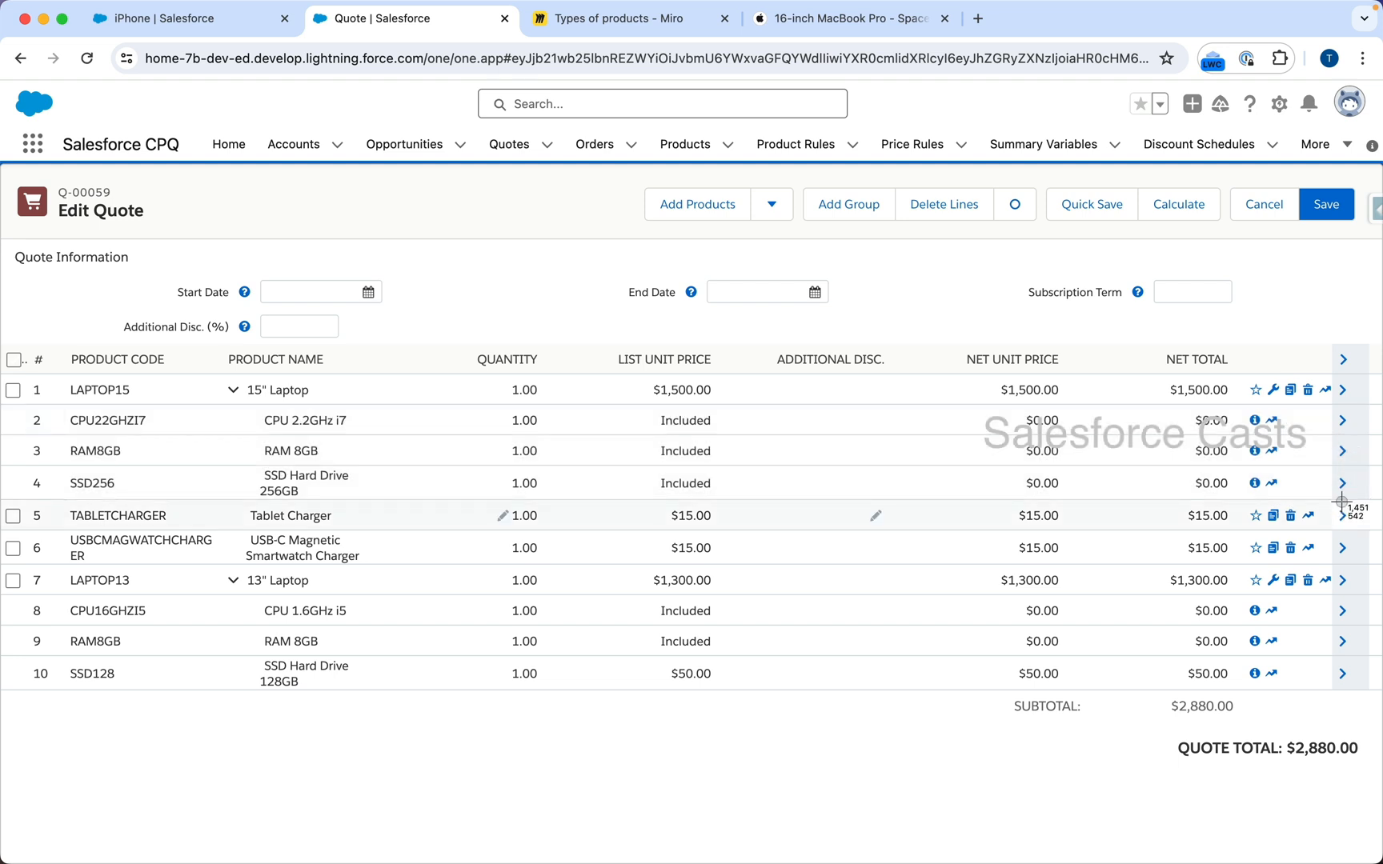
drag(15, 526, 1373, 573)
key(super+shift+4)
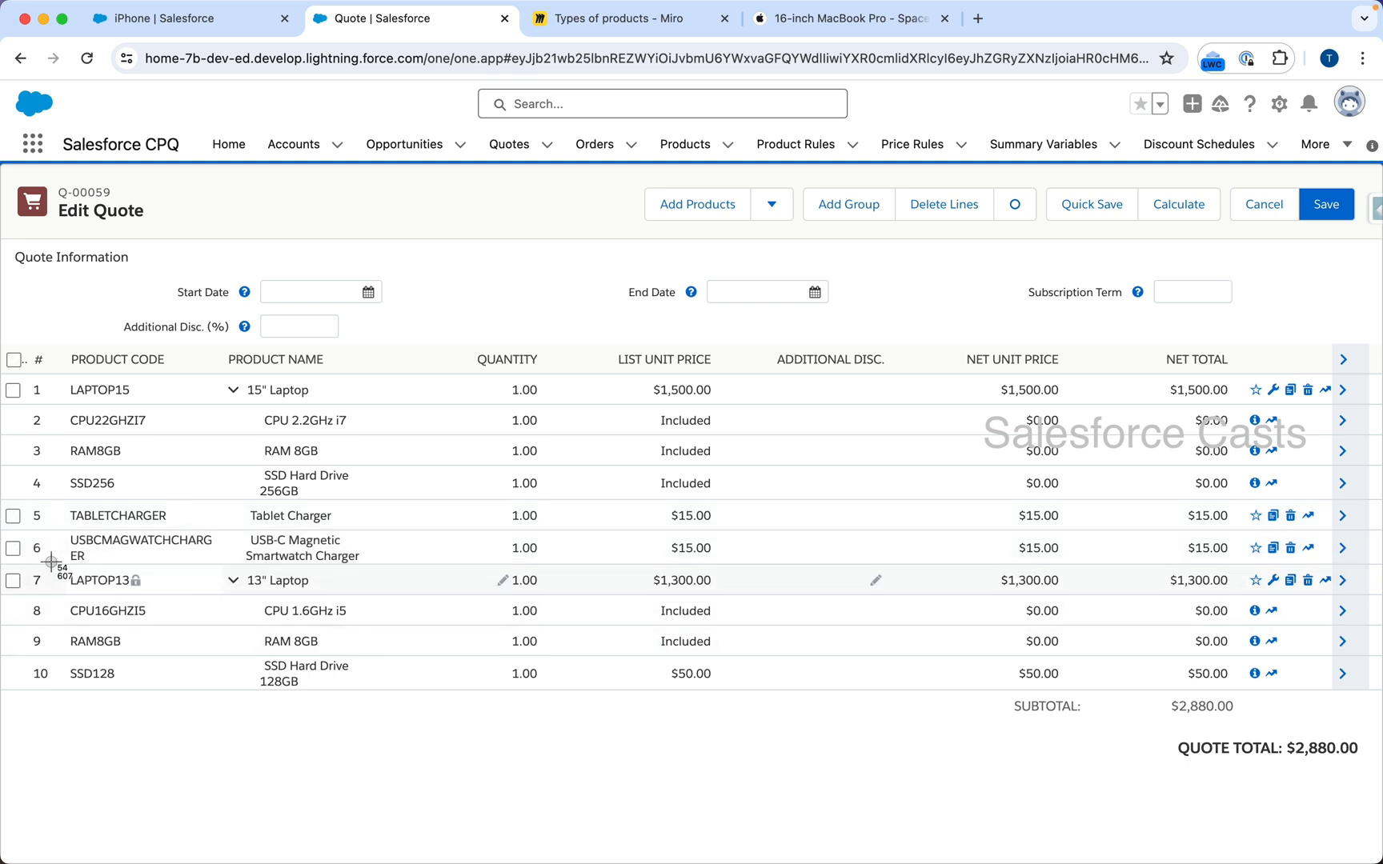
drag(51, 562, 172, 586)
key(super+shift+4)
drag(23, 587, 1368, 701)
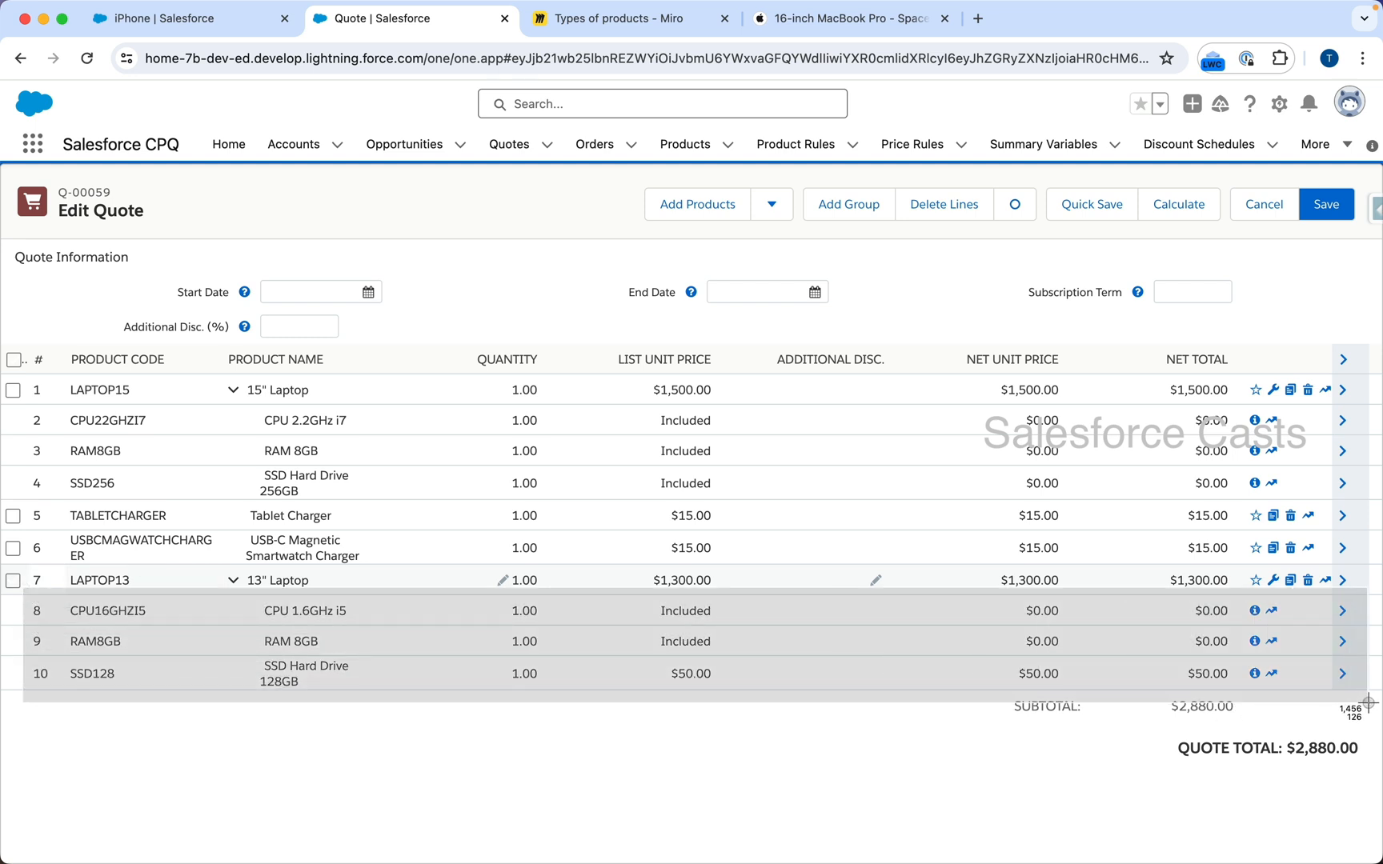
mouse_move(1368, 702)
mouse_down()
mouse_move(1368, 629)
mouse_move(1369, 696)
mouse_up()
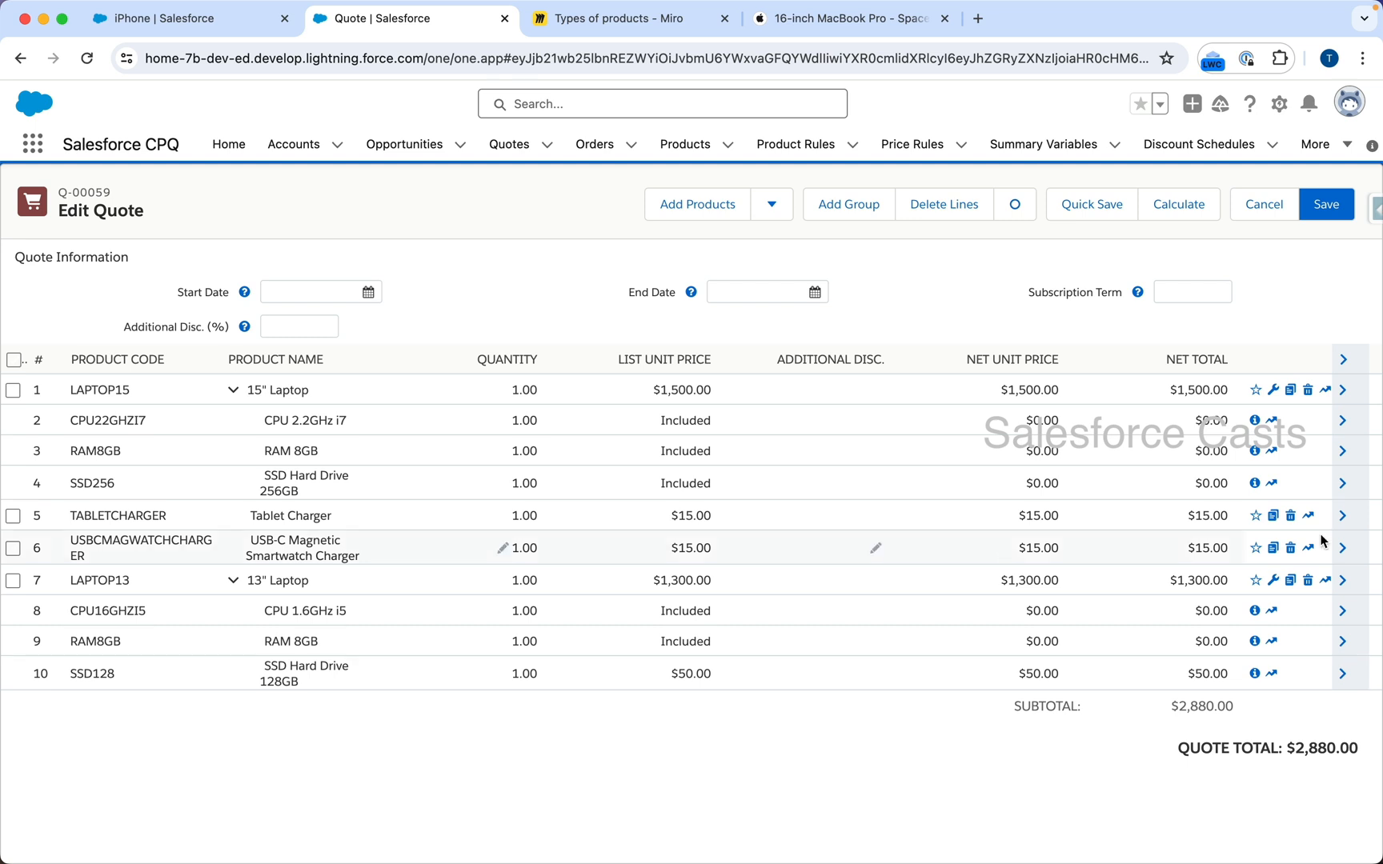
Look over the product types mind map in Miro alongside the iPhone product record in Salesforce
click(632, 17)
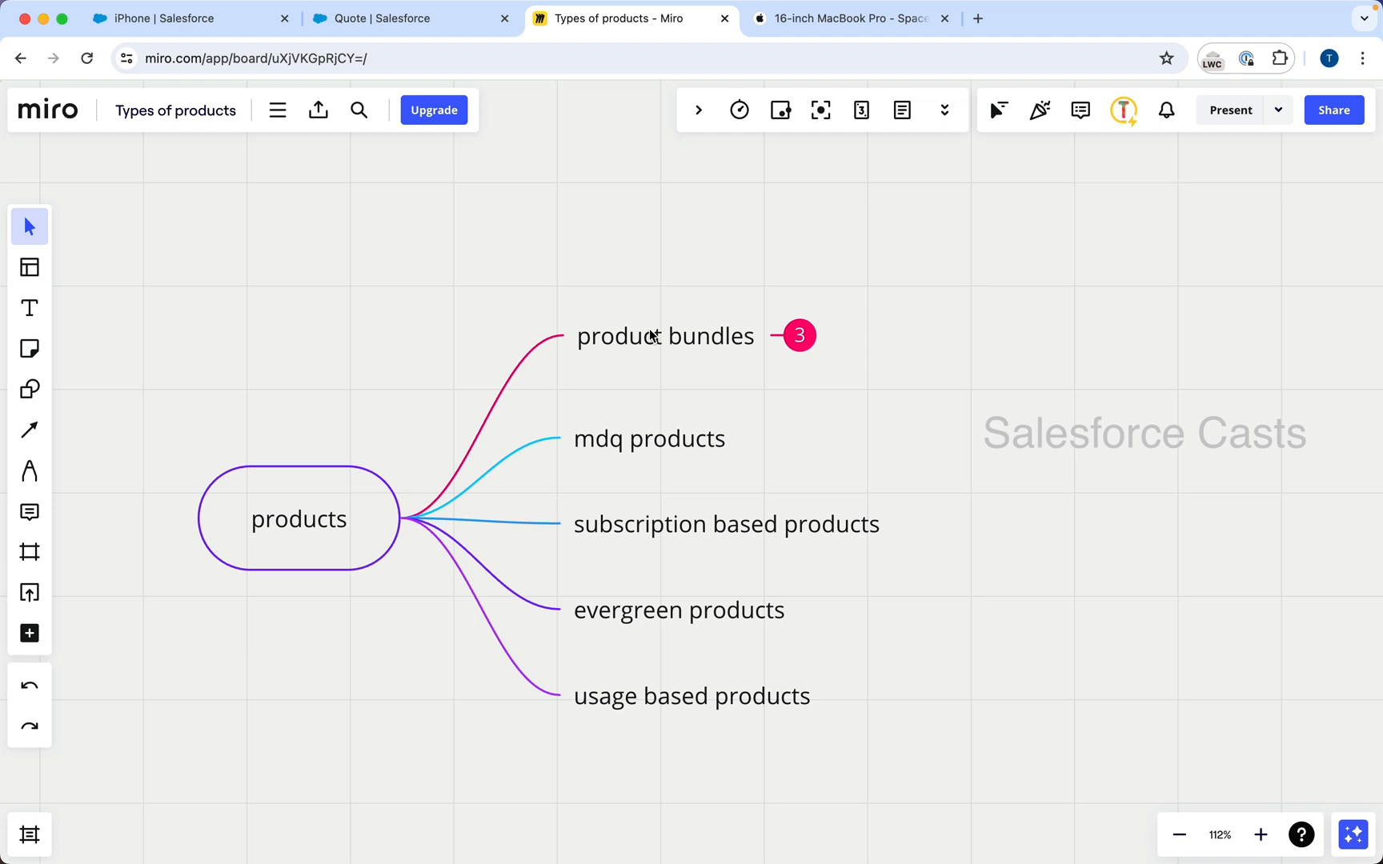
click(224, 24)
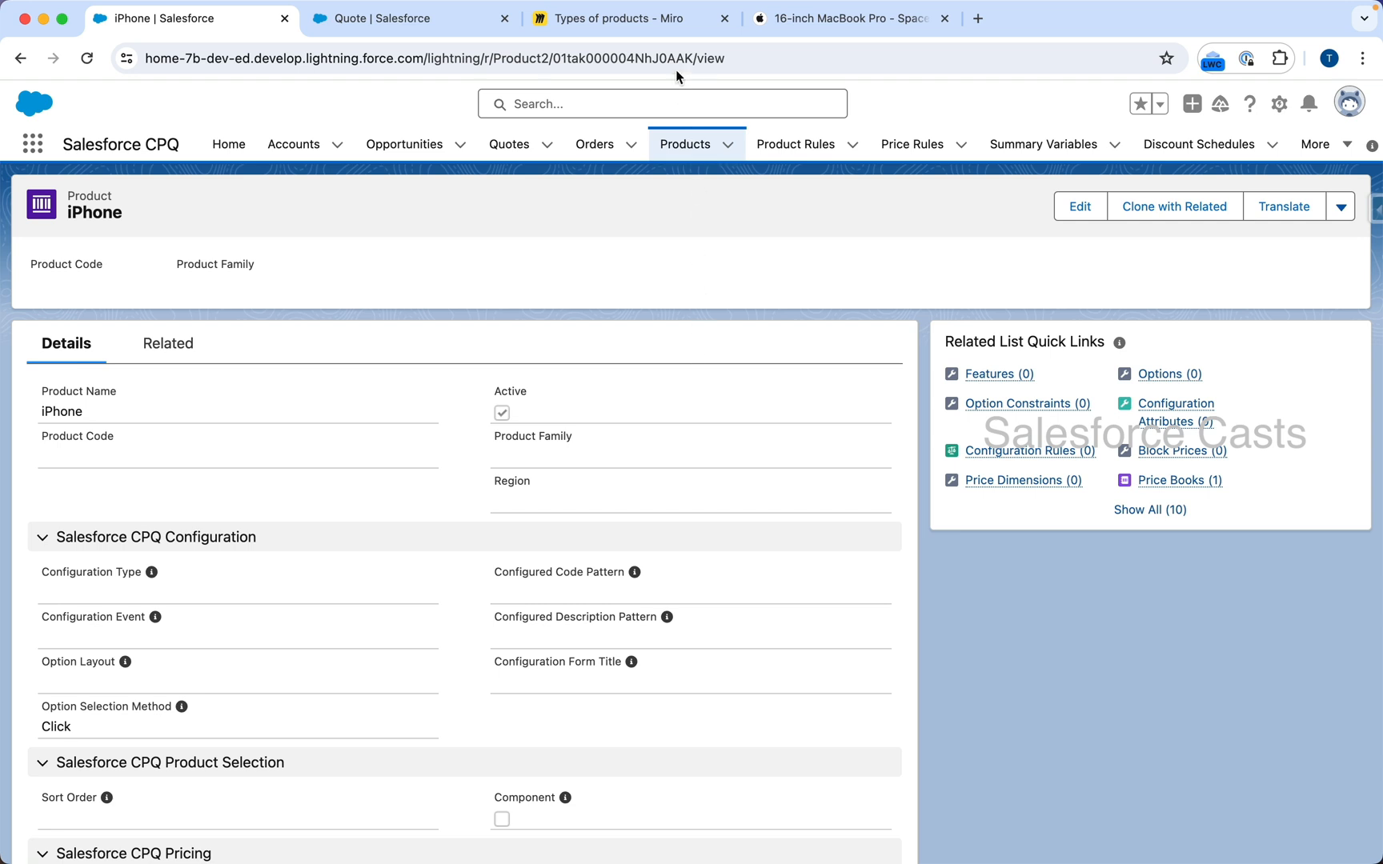
click(671, 29)
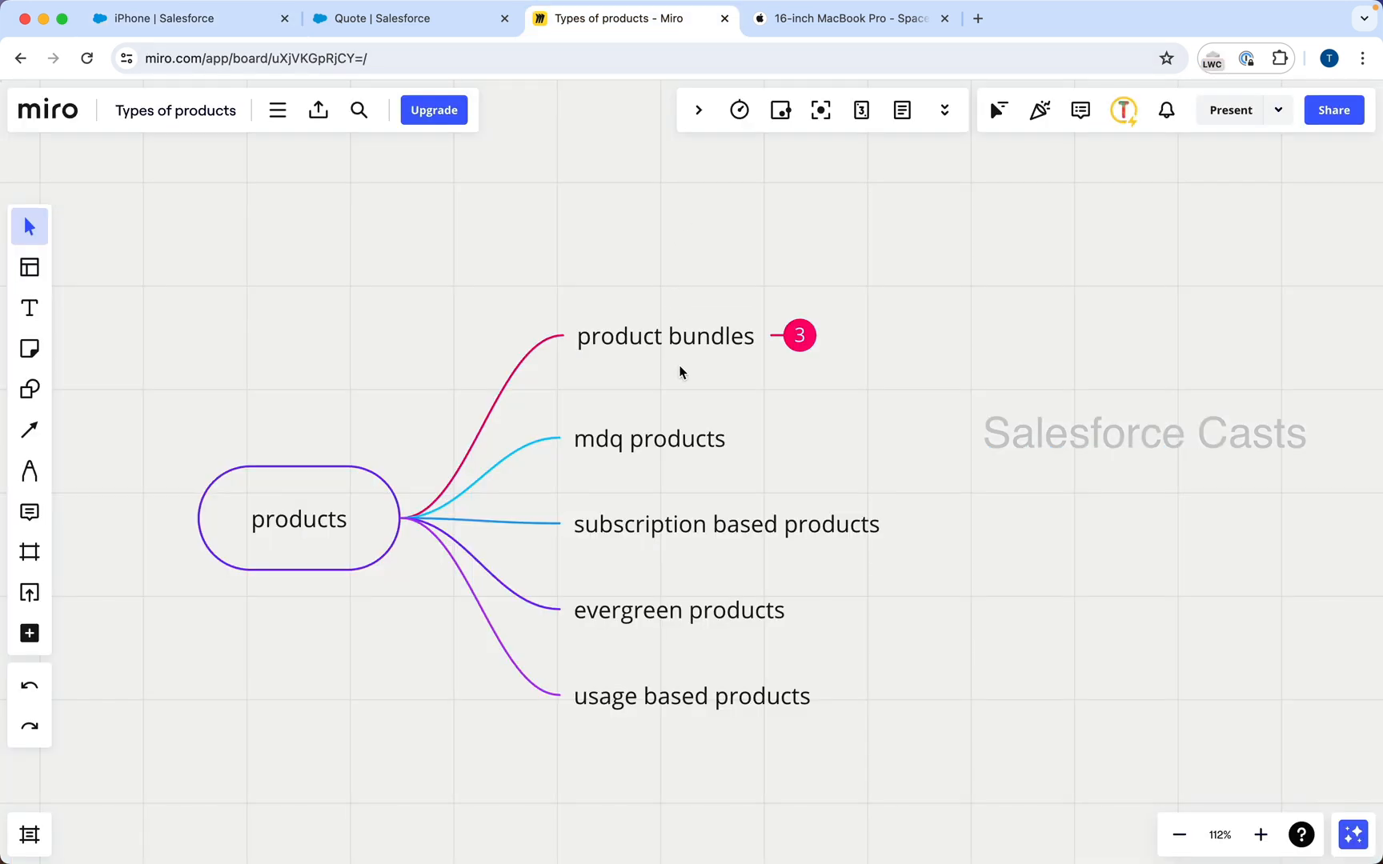
click(216, 29)
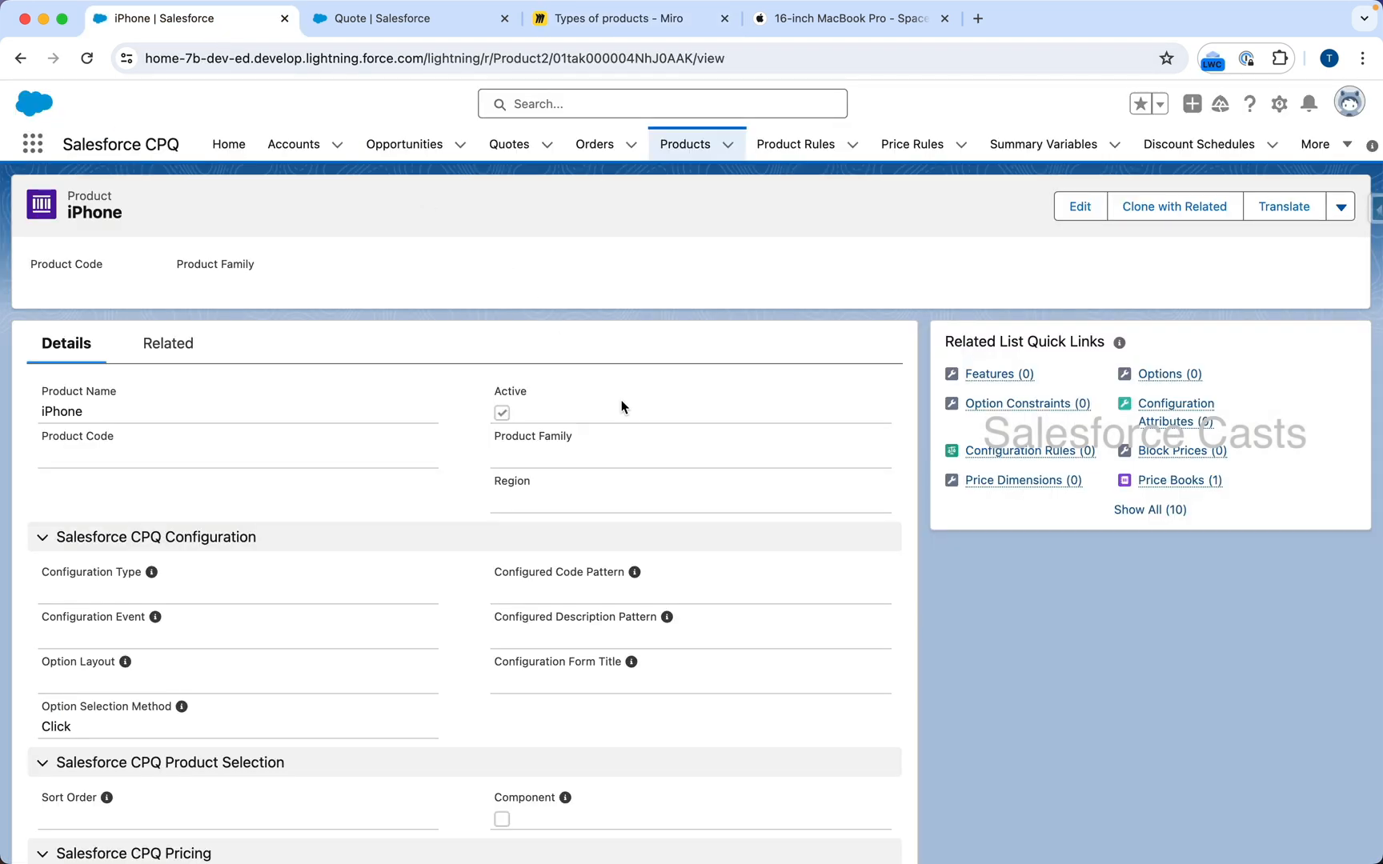
click(652, 28)
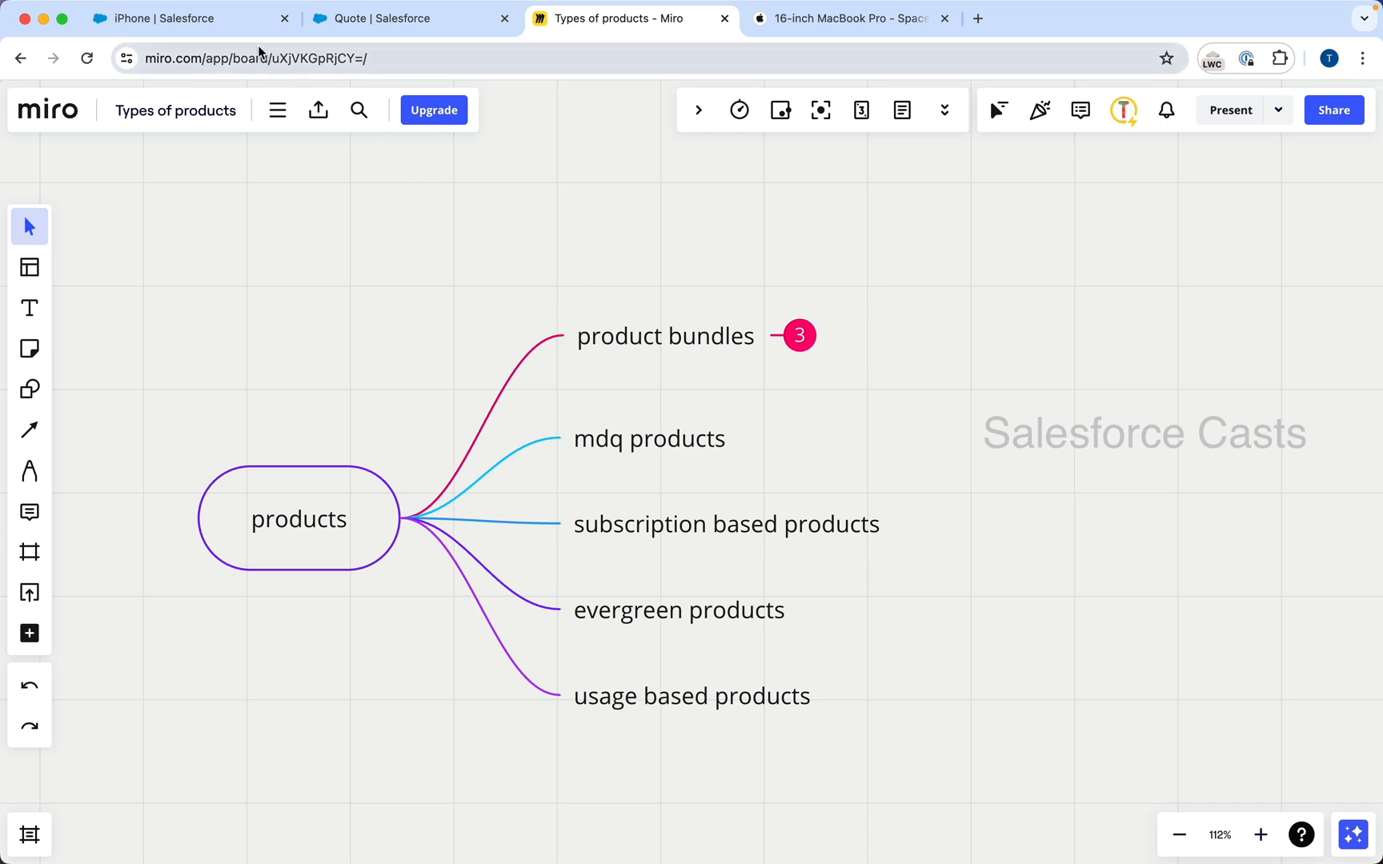
Start a new product record in Salesforce with the product name "Apple Magic Mouse Black"
click(240, 20)
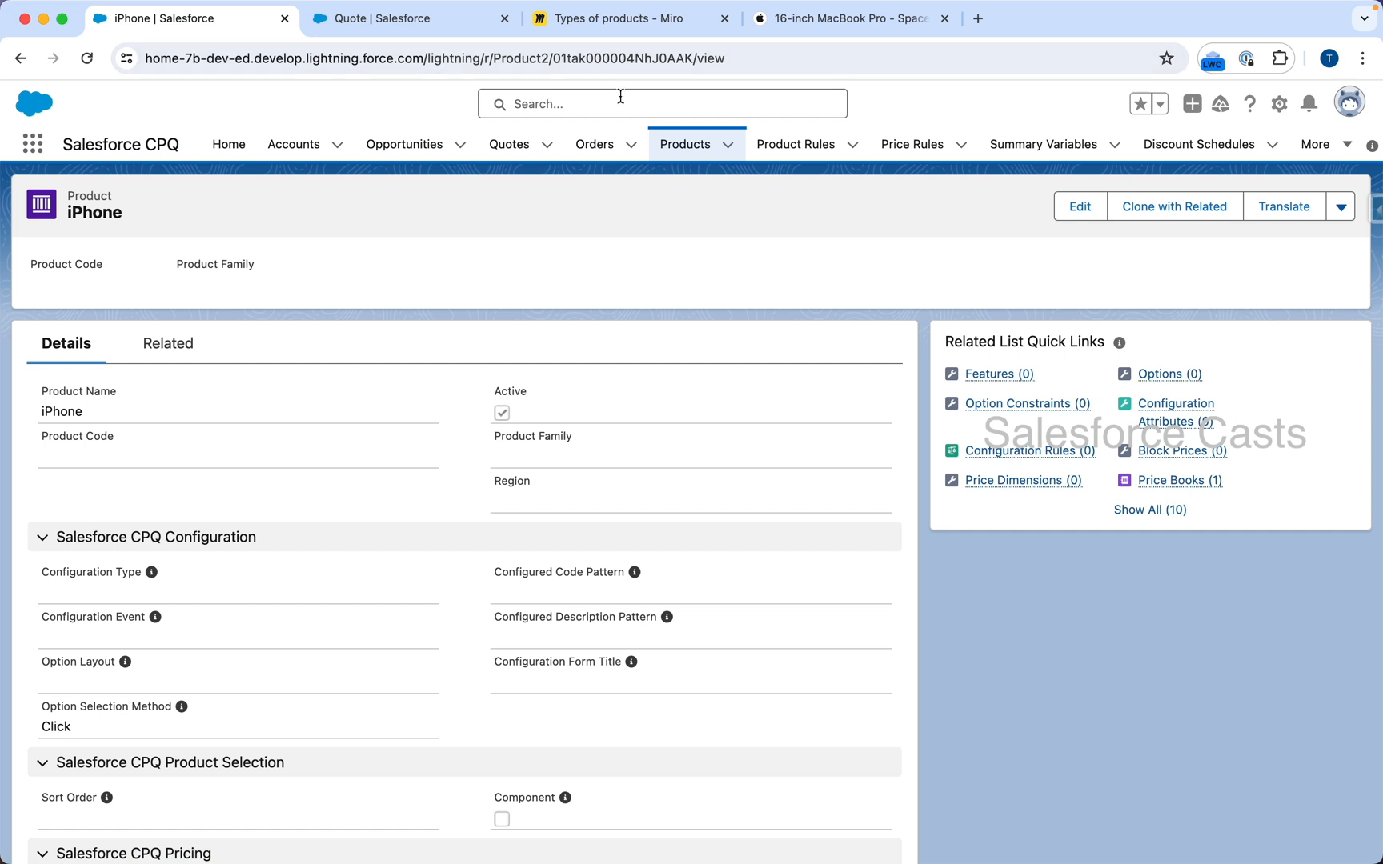
click(686, 144)
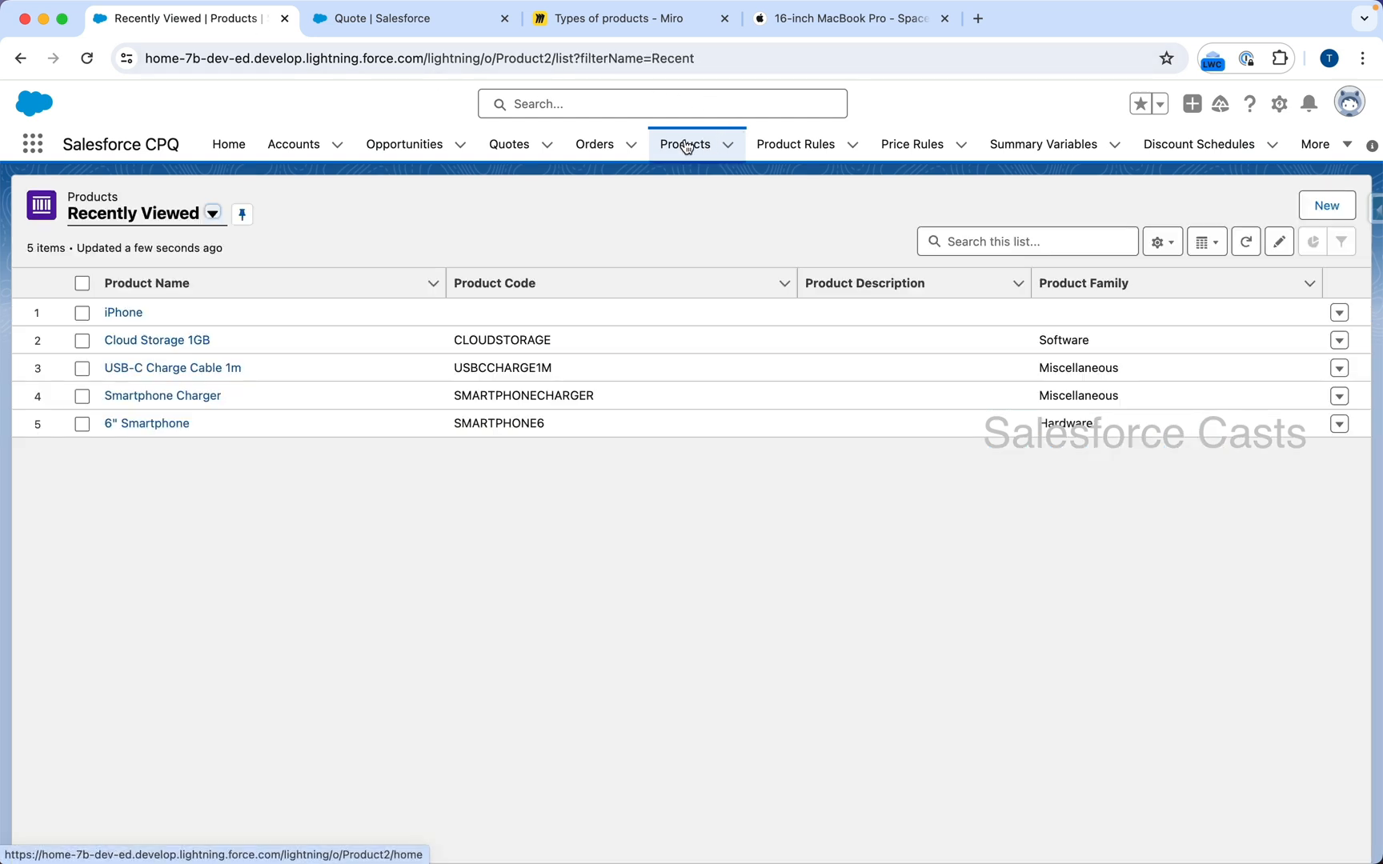
click(1329, 208)
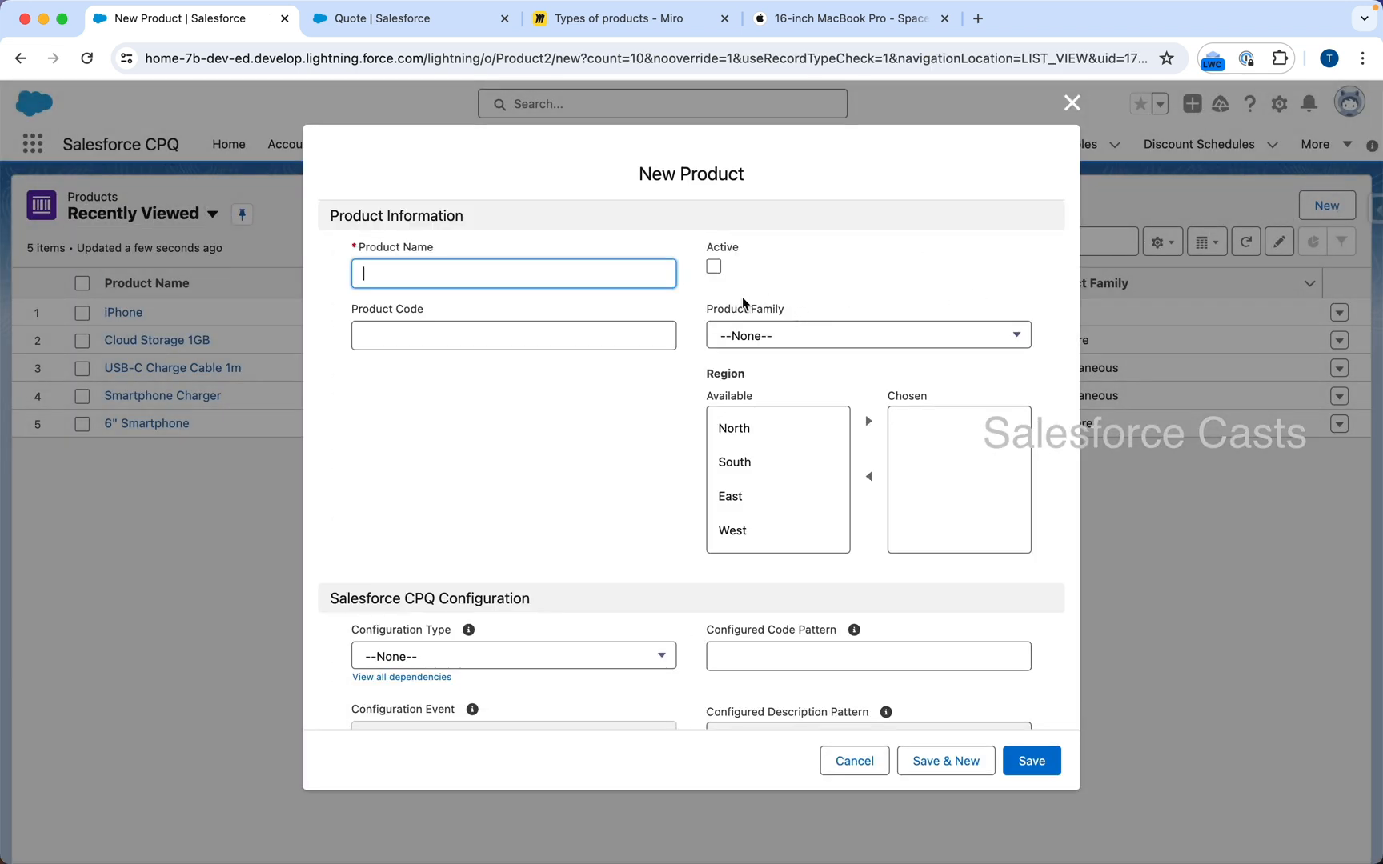
text(Apple Magic Mouse Black)
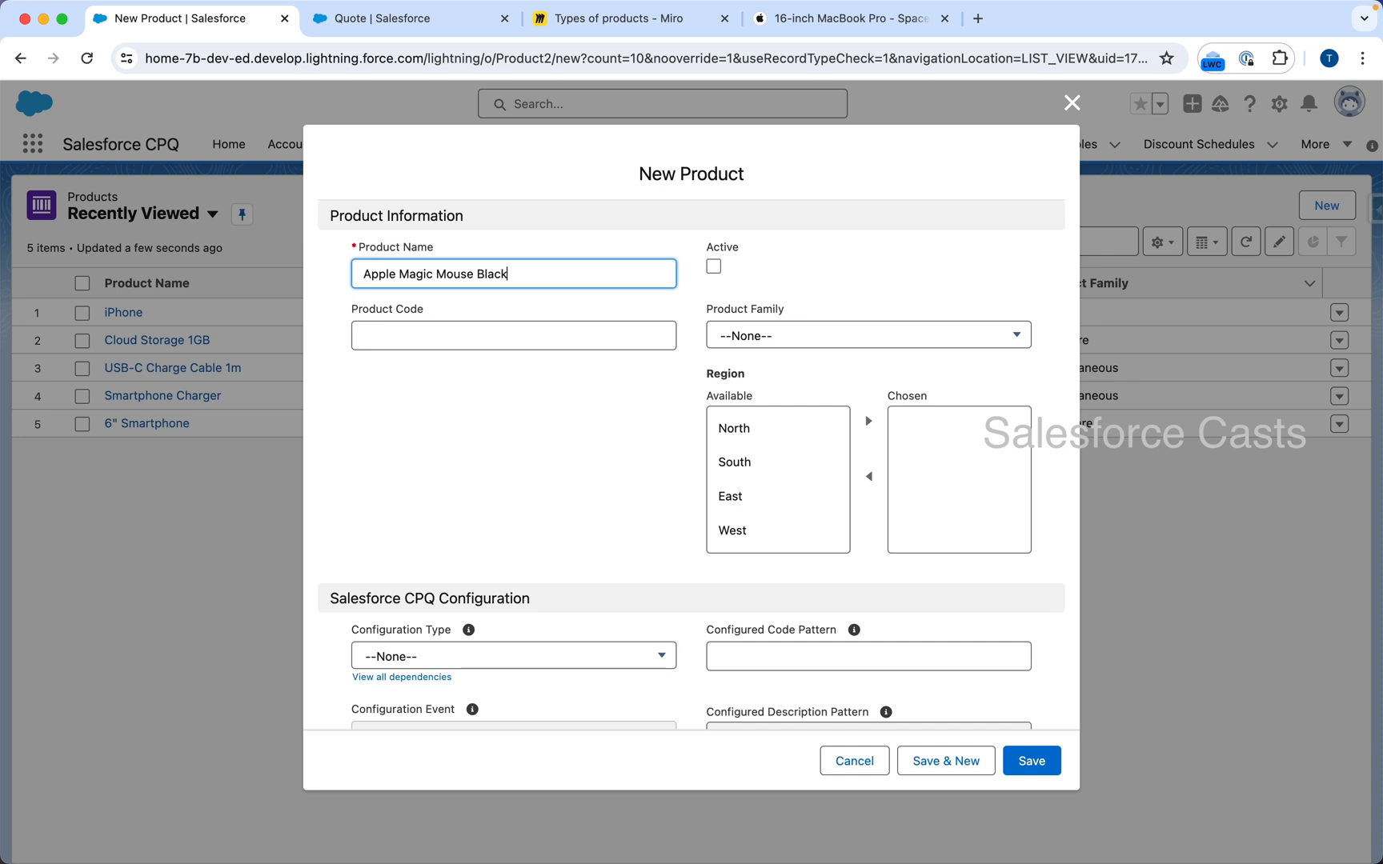
Mark the new product as active and set its product family to Hardware
key(super+shift+4)
drag(678, 210, 767, 294)
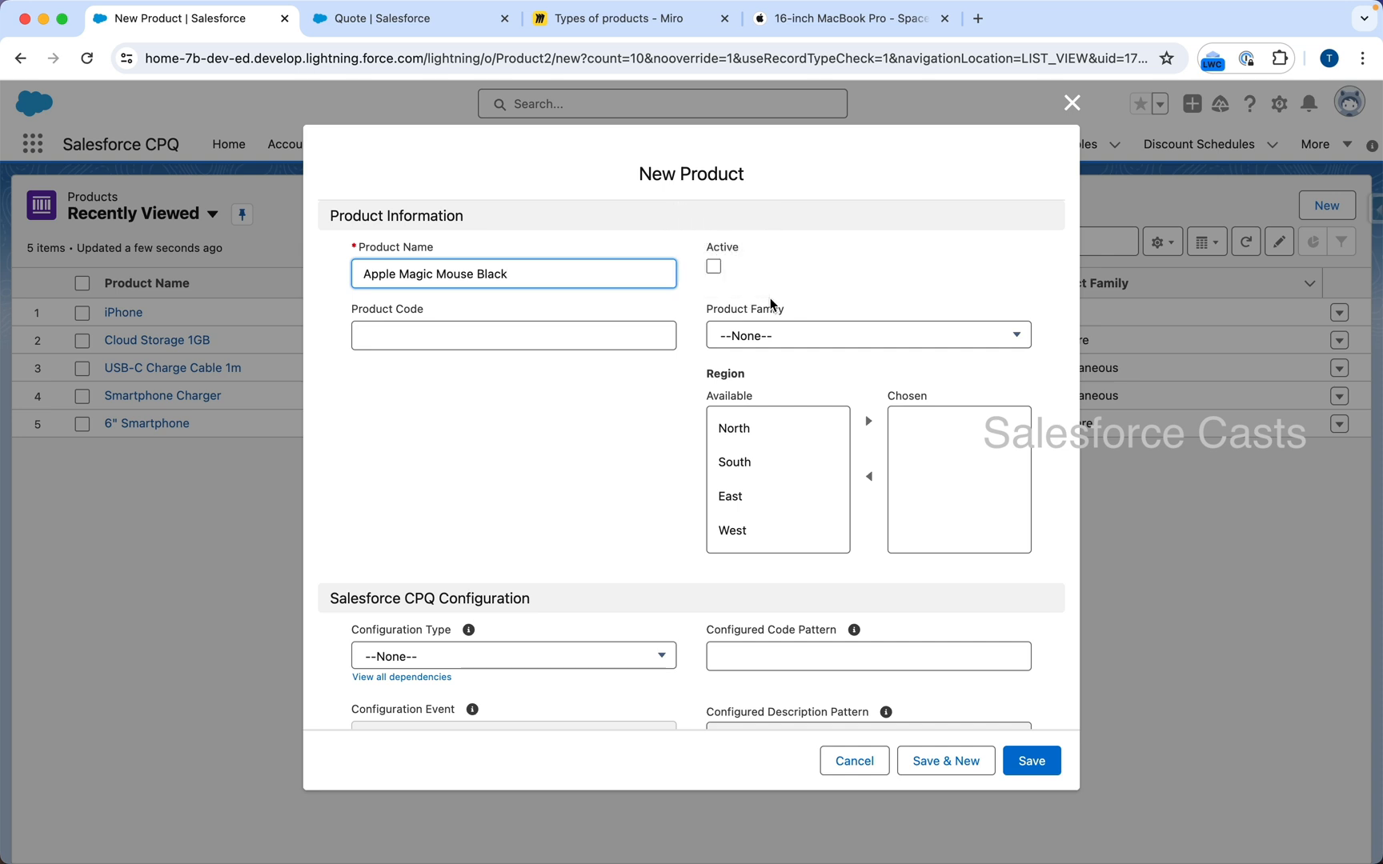
click(713, 267)
click(886, 344)
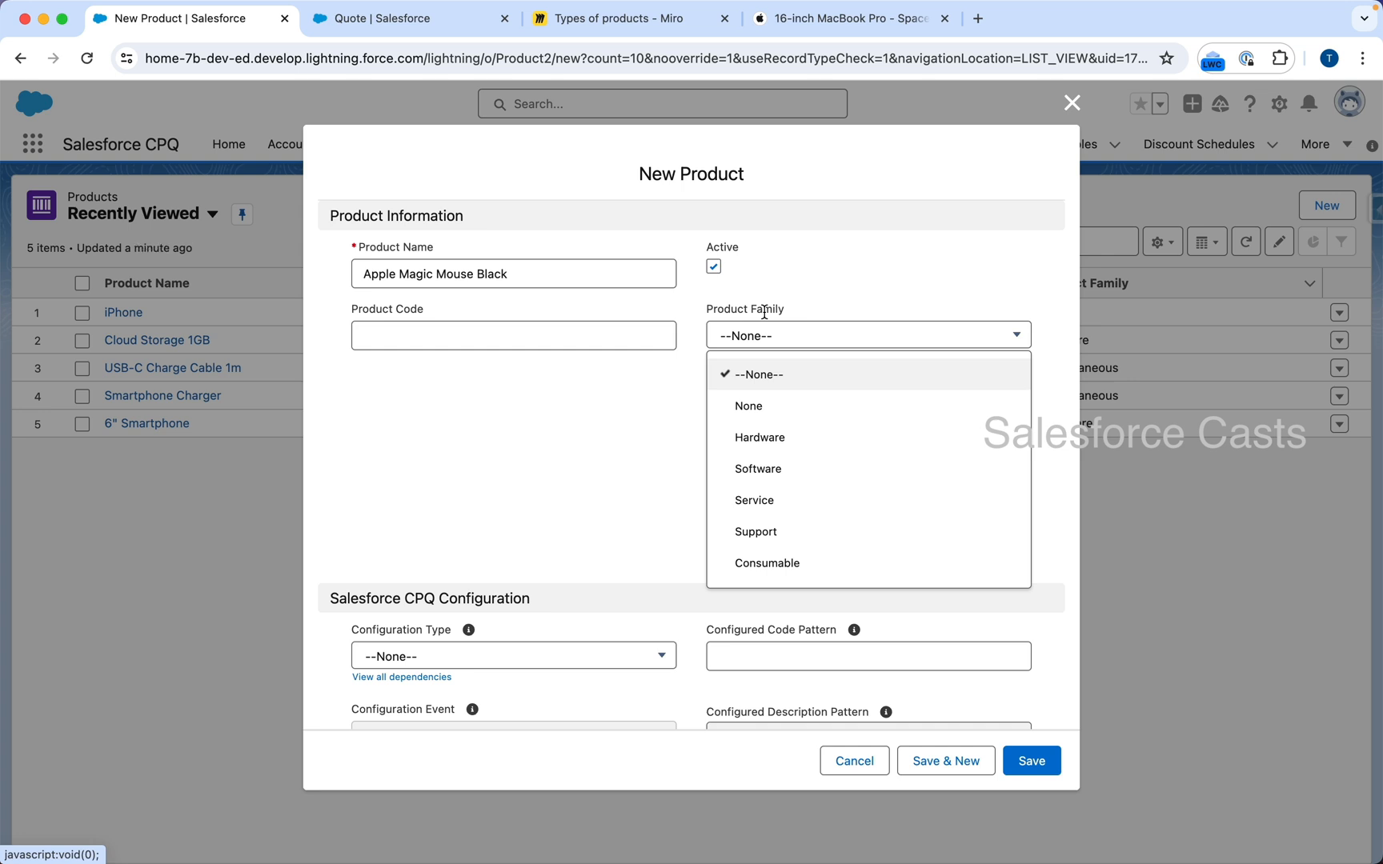
click(783, 447)
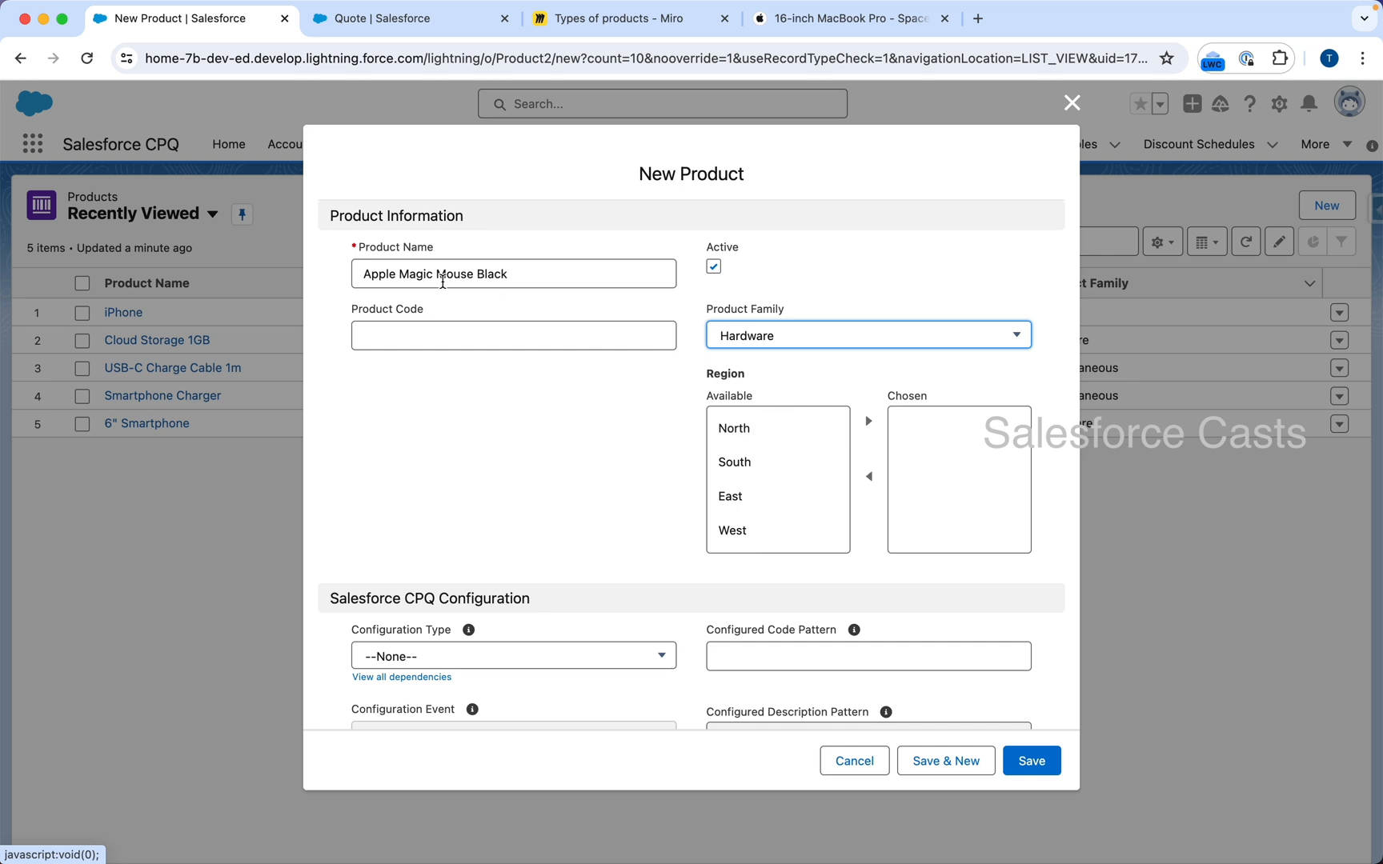
Set the new product's product code to AMMB01
click(500, 331)
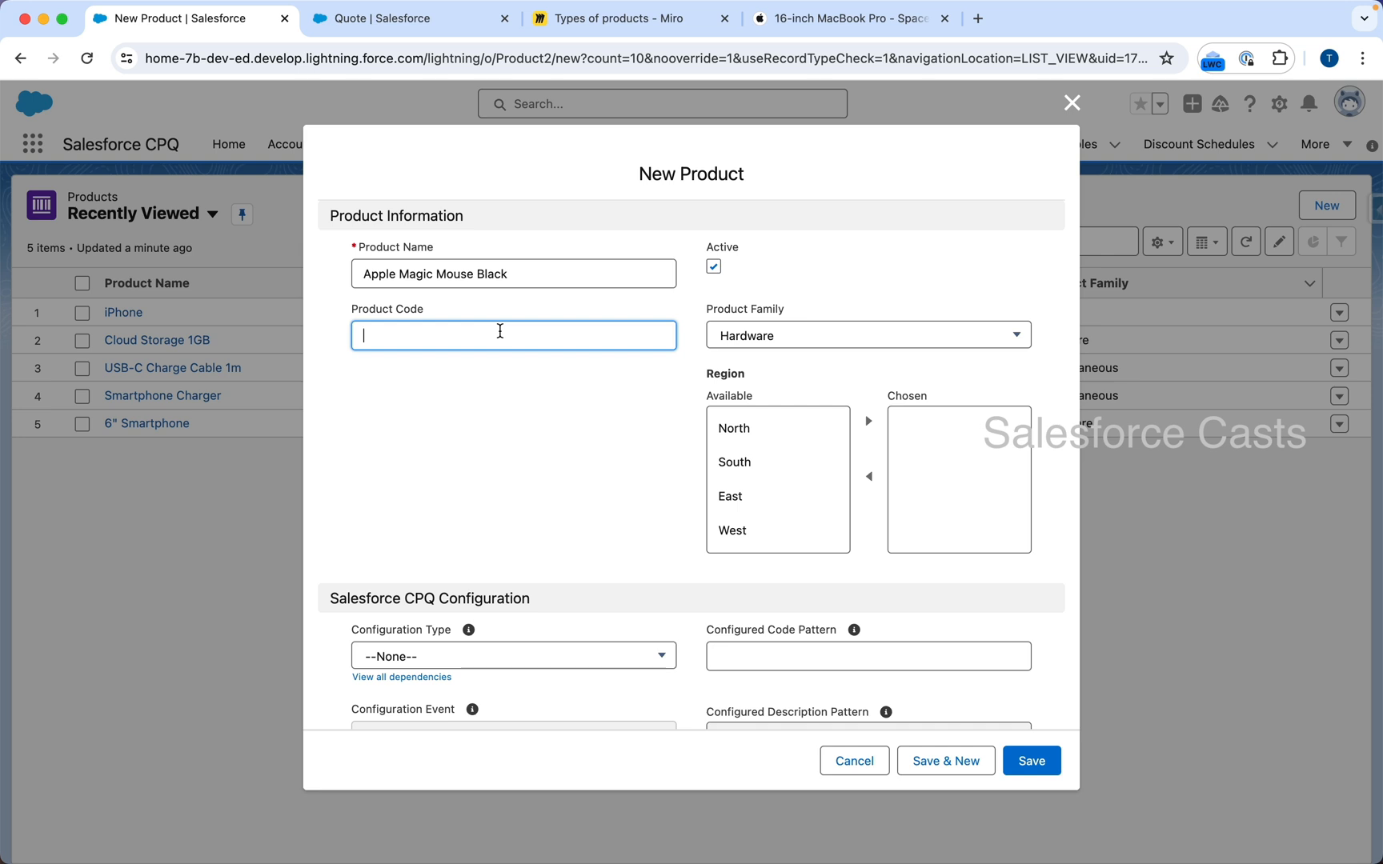
text(AMMB01)
scroll(907, 590, down, 2)
scroll(906, 590, down, 15)
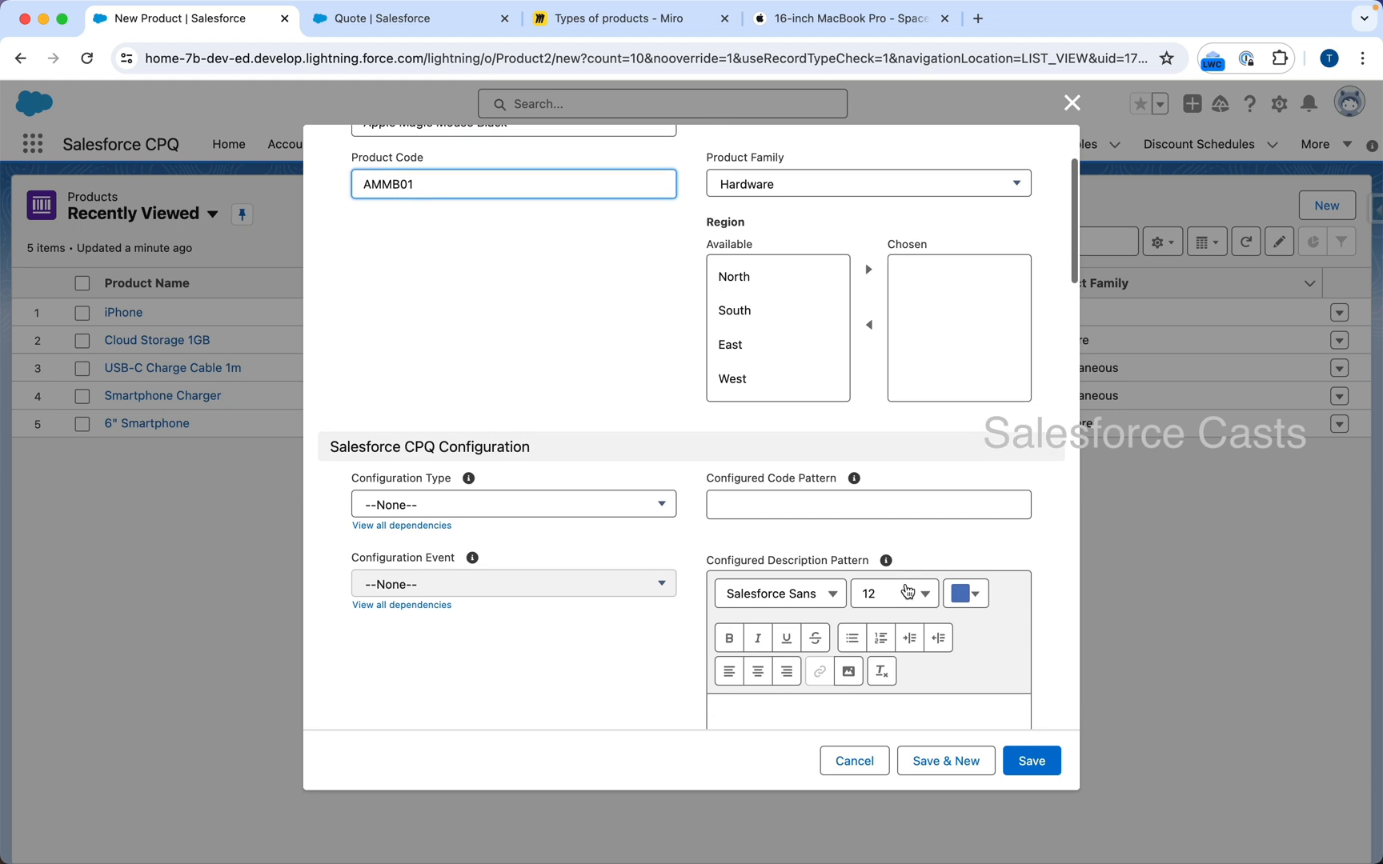
Examine the pricing method, price editable and cost fields in the Salesforce CPQ Pricing section of the new product form
scroll(903, 584, down, 5)
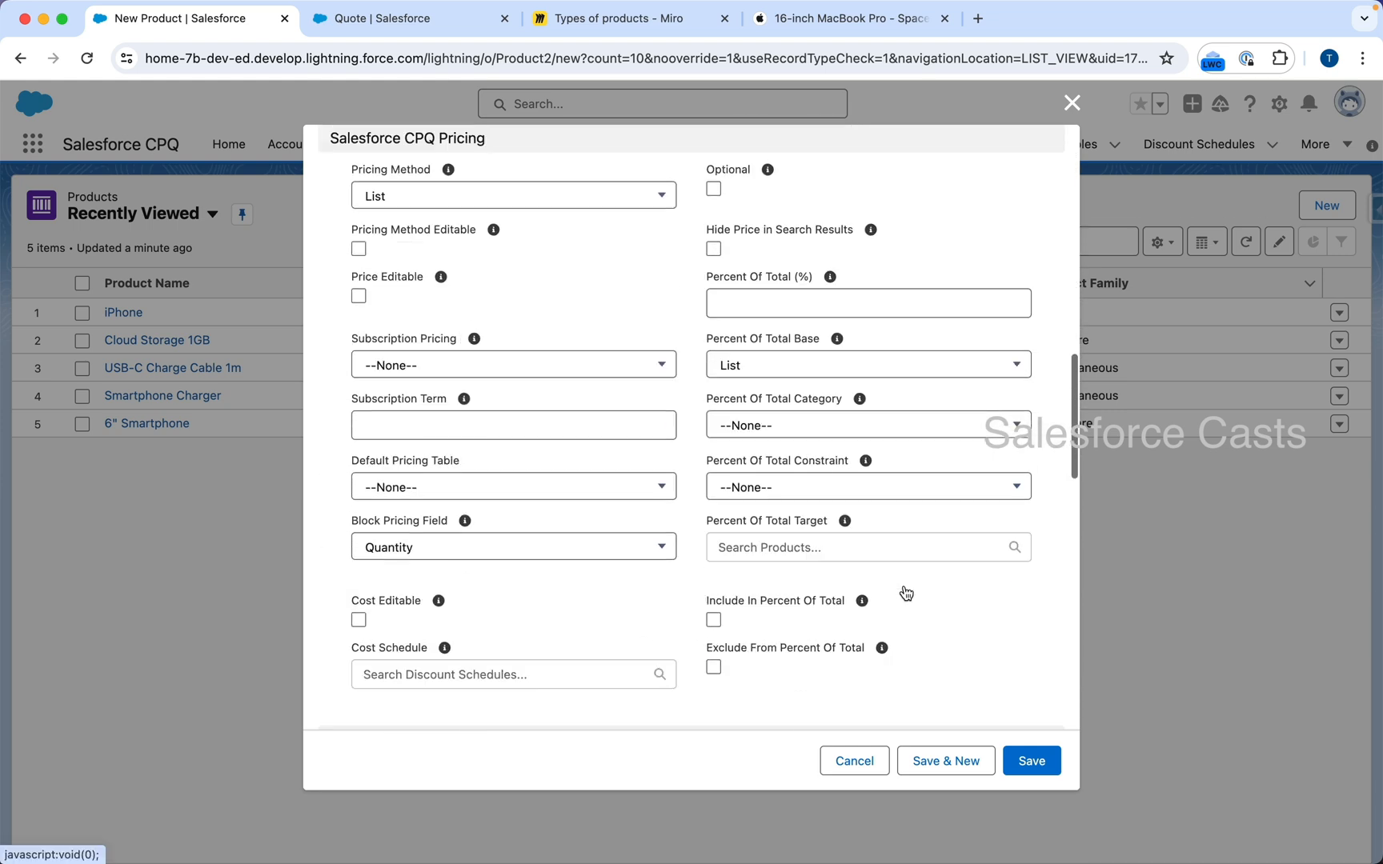
scroll(939, 580, down, 3)
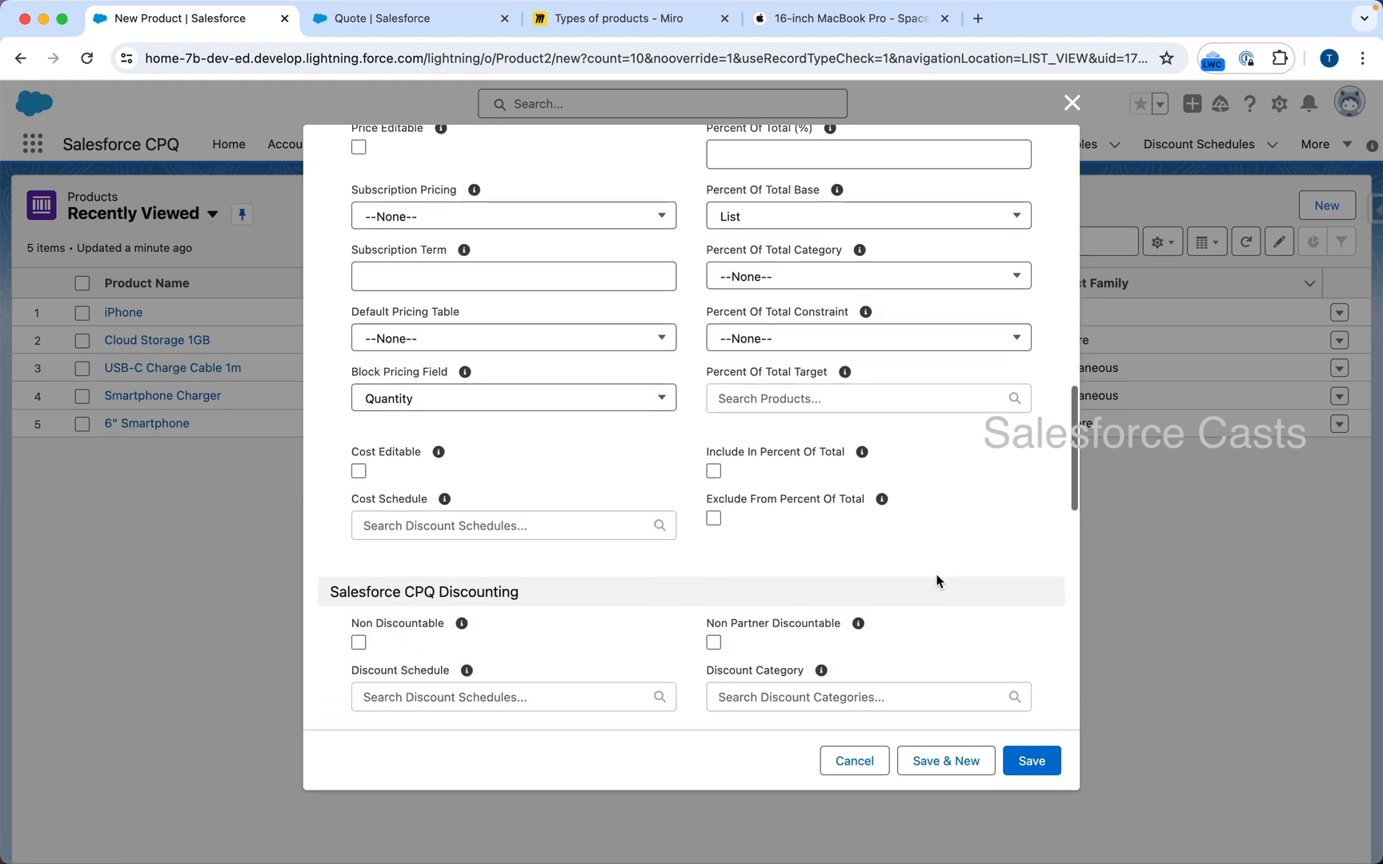
scroll(939, 576, up, 3)
key(super+shift+4)
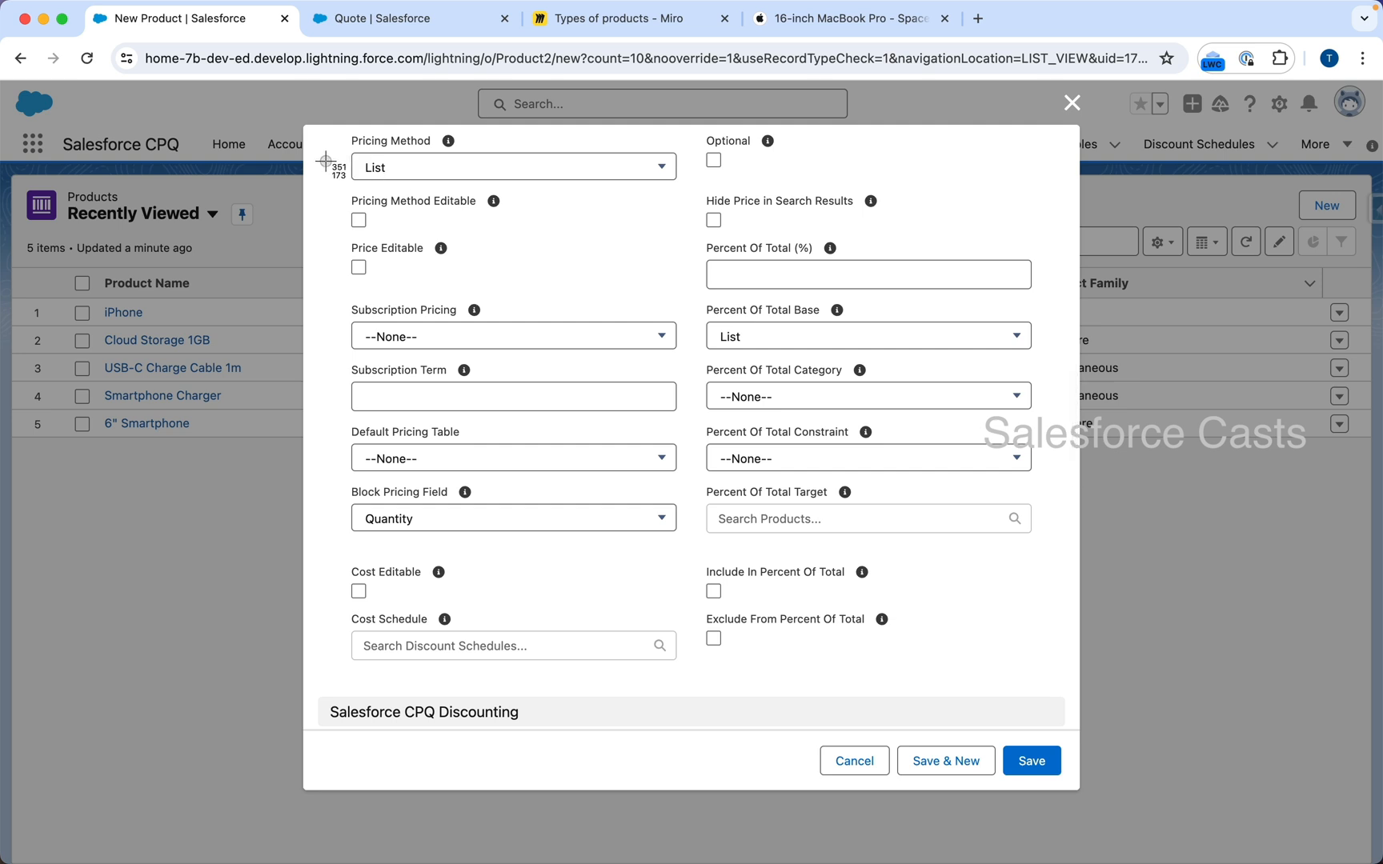
drag(325, 161, 574, 312)
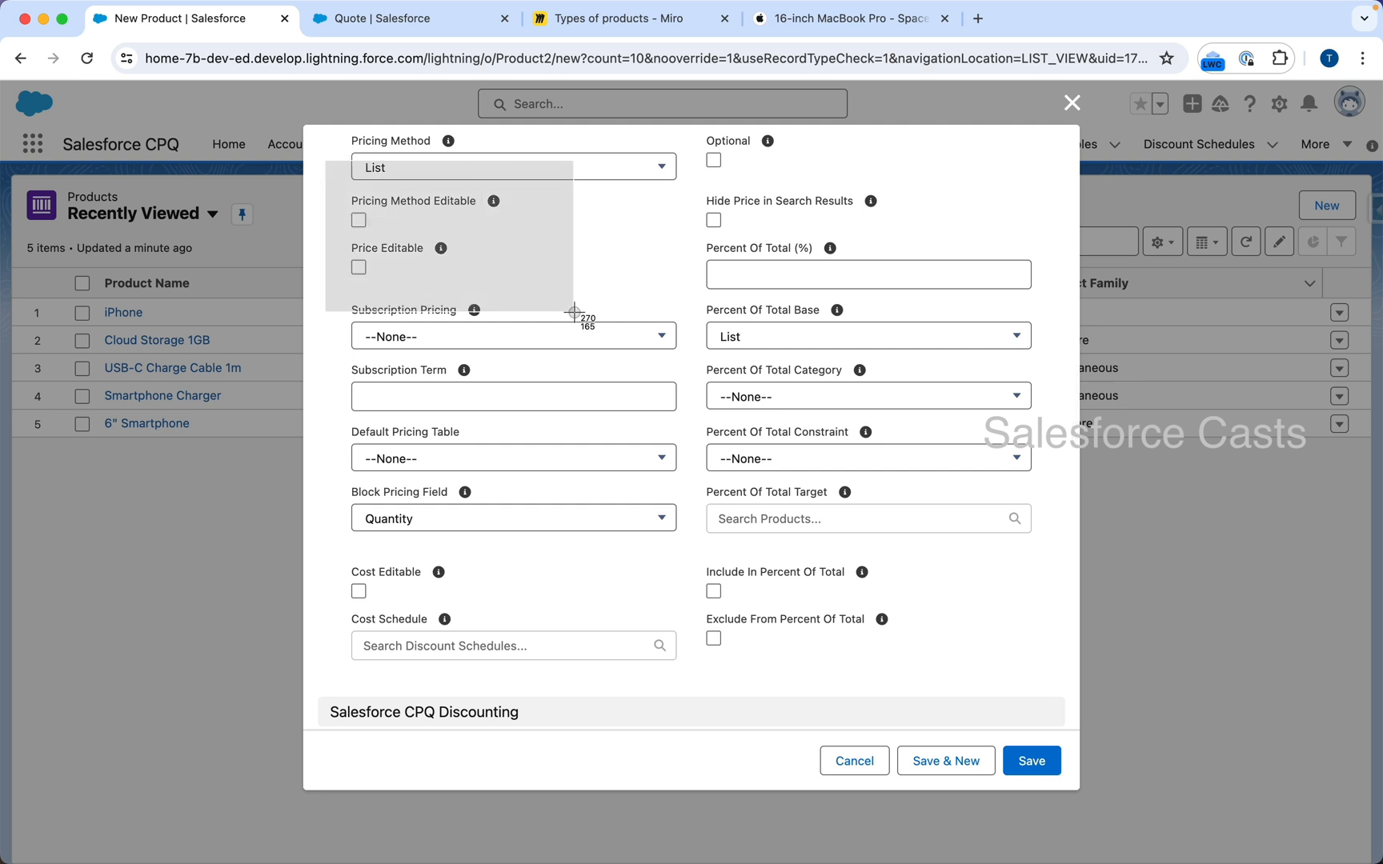
drag(574, 312, 574, 312)
key(super+shift+4)
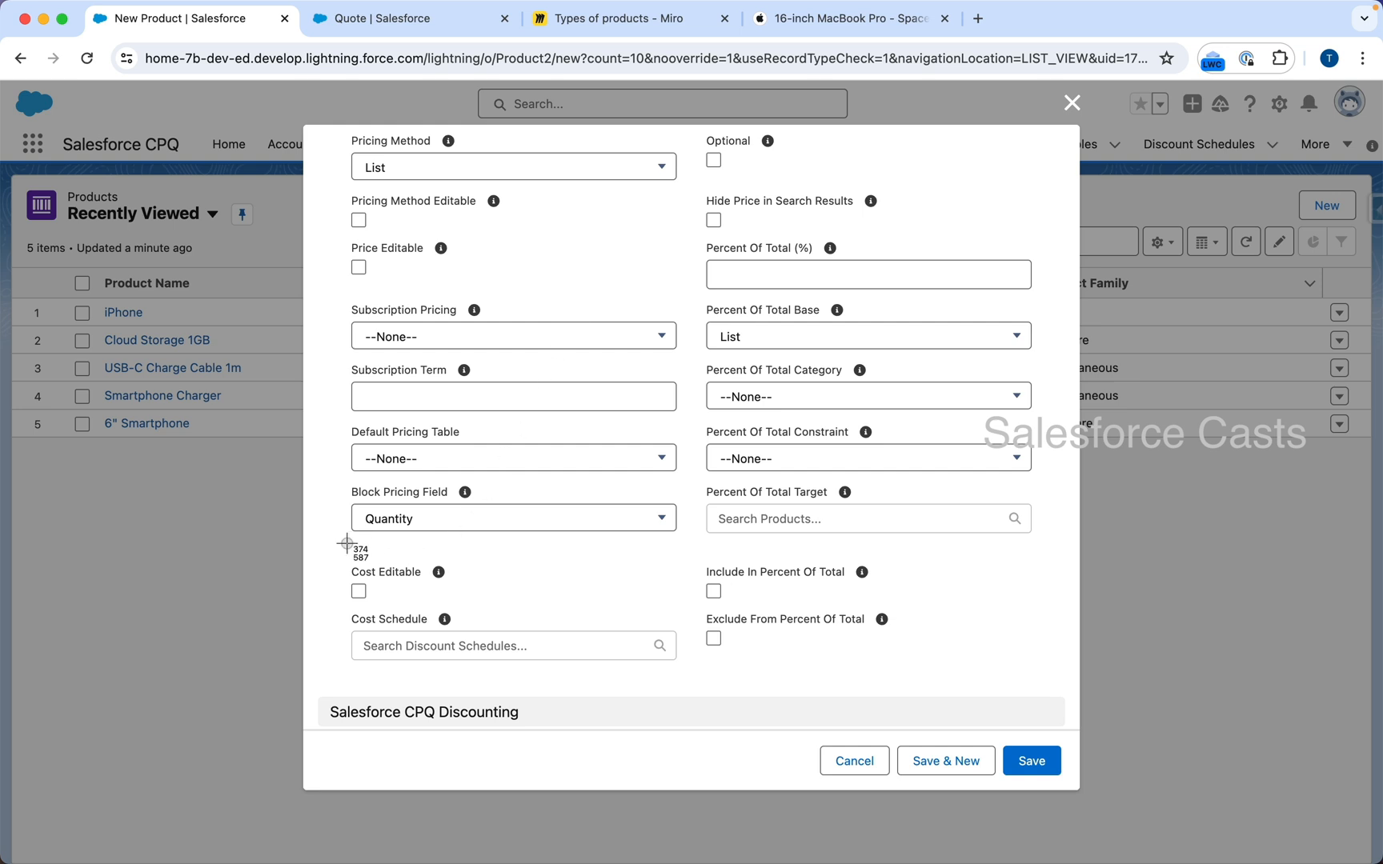
drag(330, 542, 516, 613)
Save the Apple Magic Mouse Black product and bring up its Price Books related list
click(1030, 760)
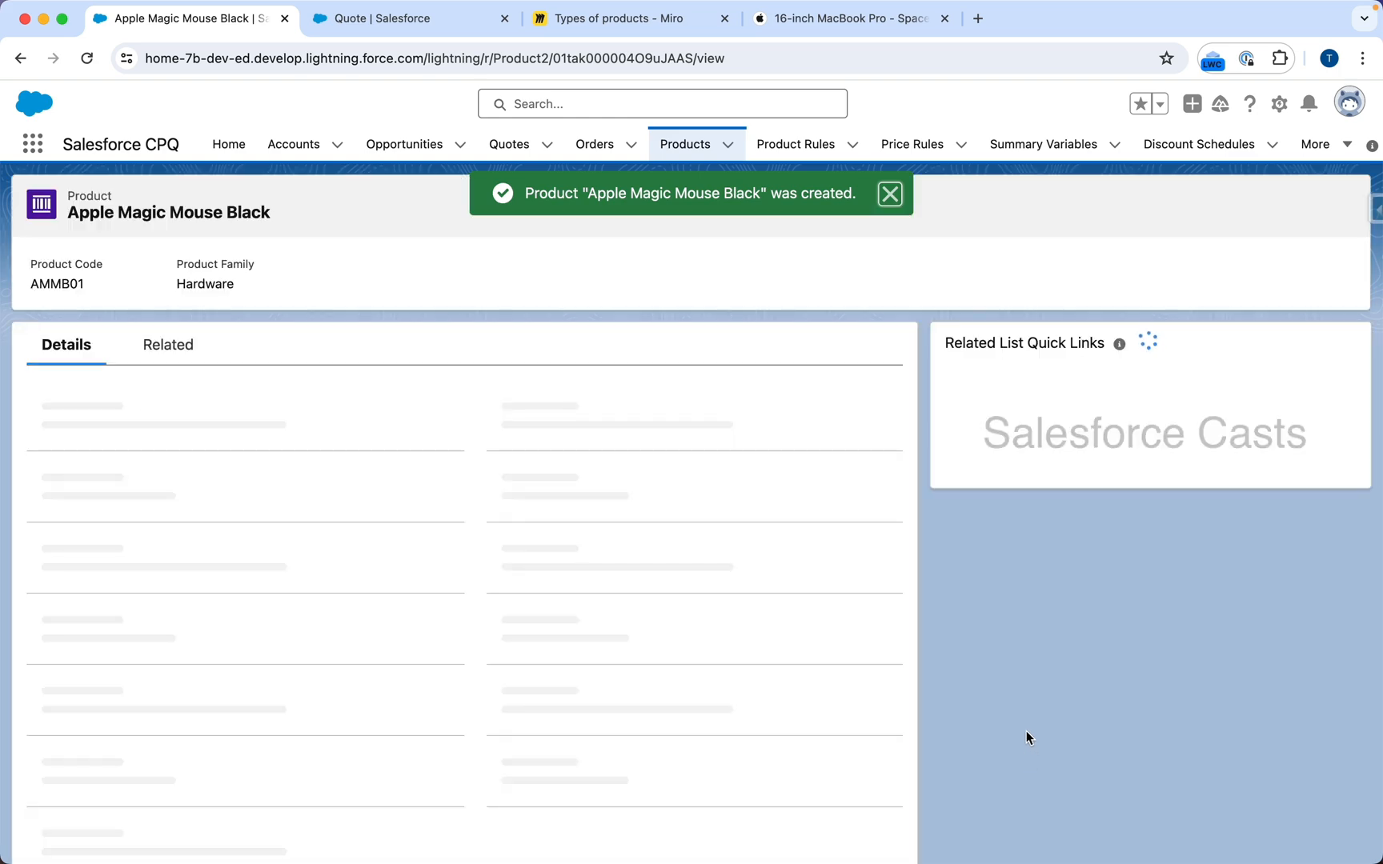
click(172, 347)
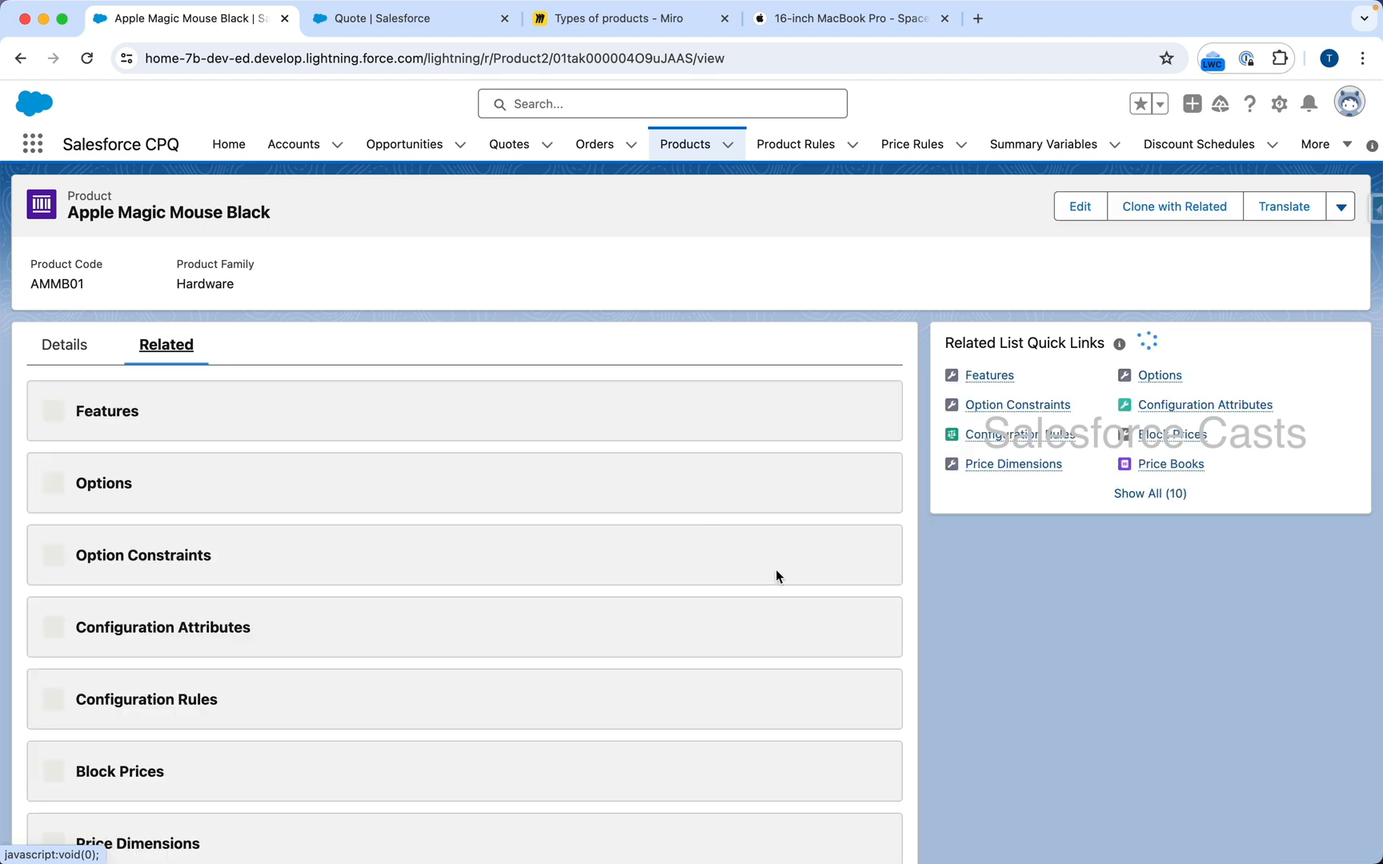
scroll(782, 585, down, 3)
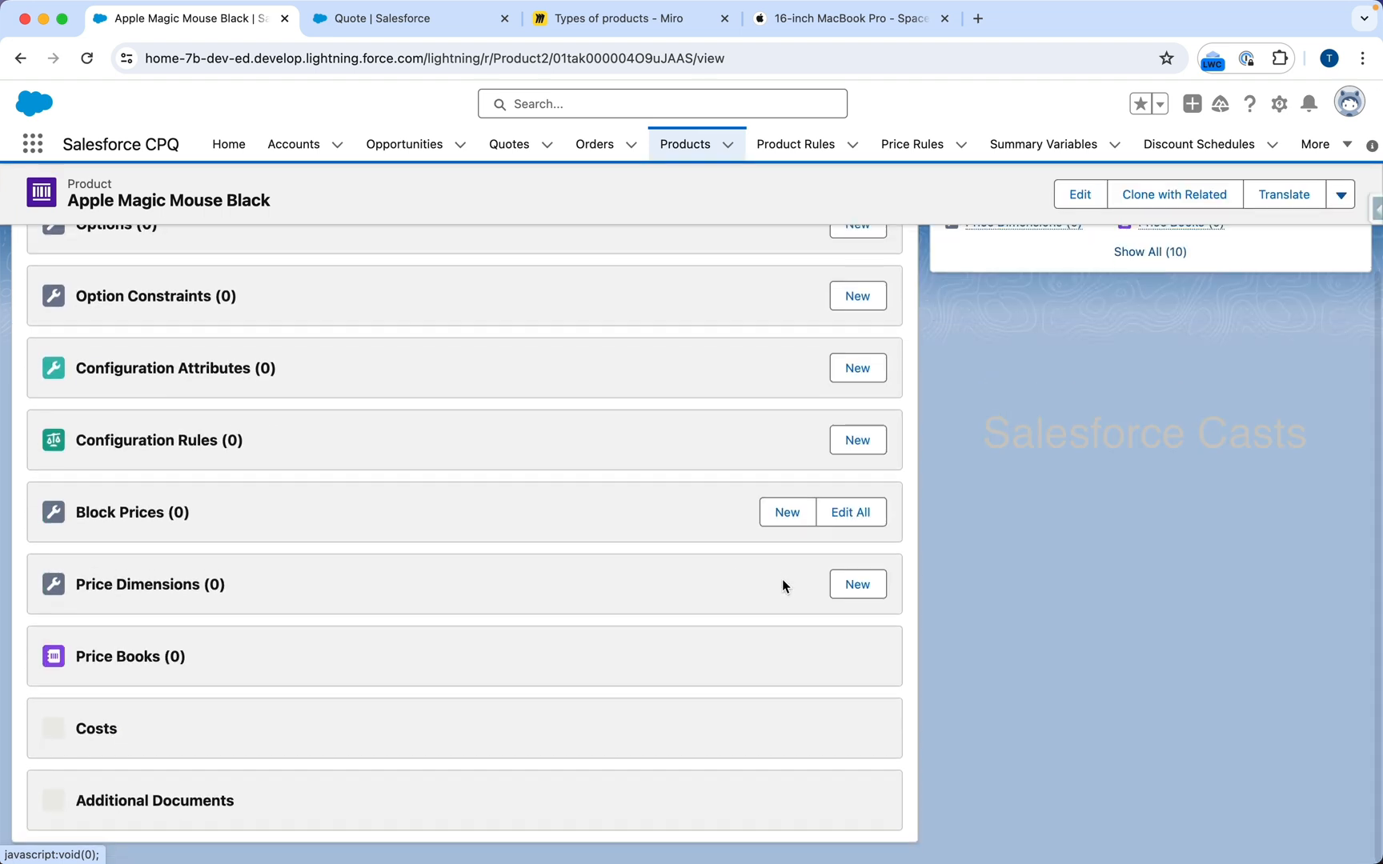
key(super+shift+4)
drag(15, 613, 952, 740)
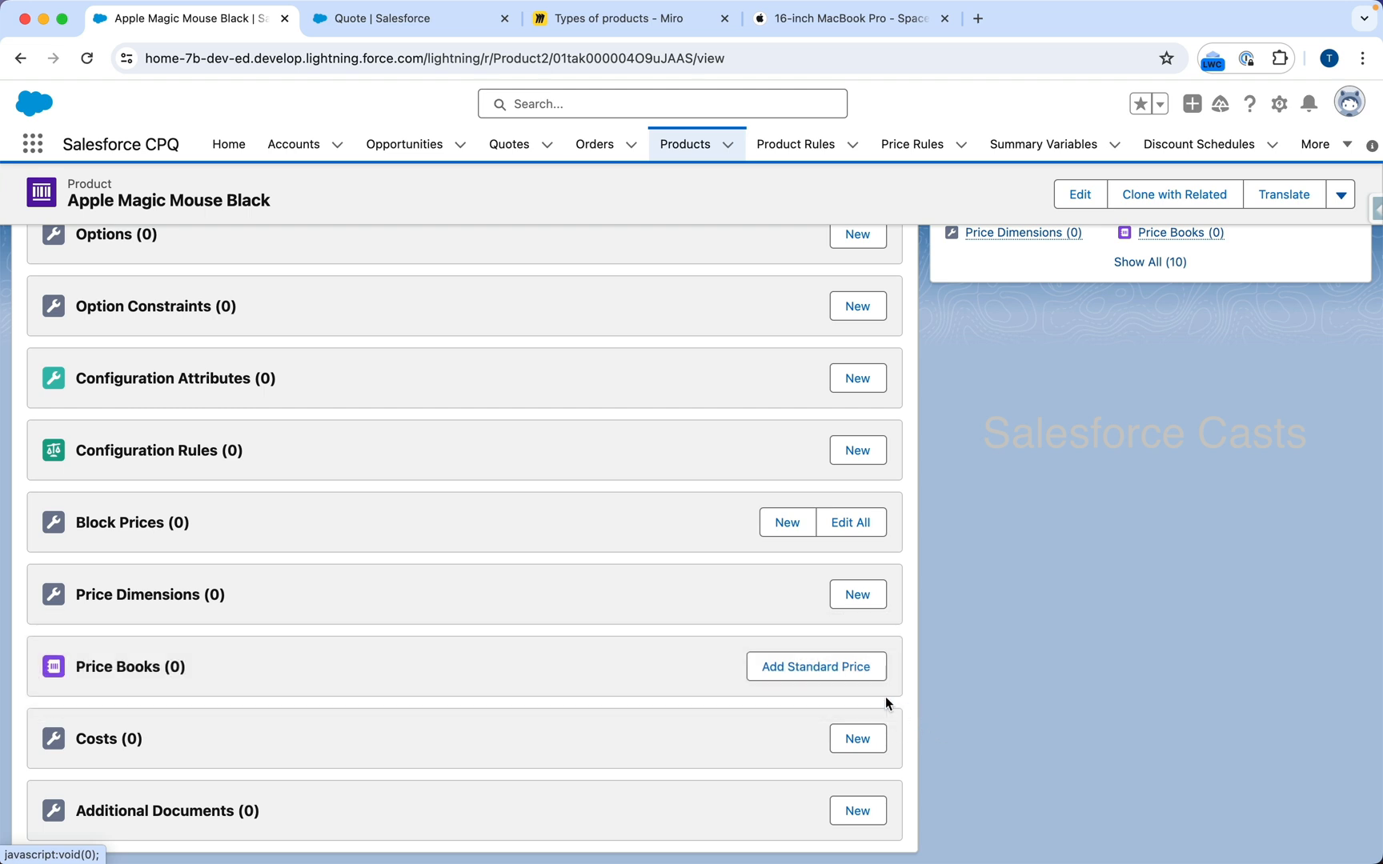
Add a standard price to the product with a list price of 99 and save the price book entry
click(829, 671)
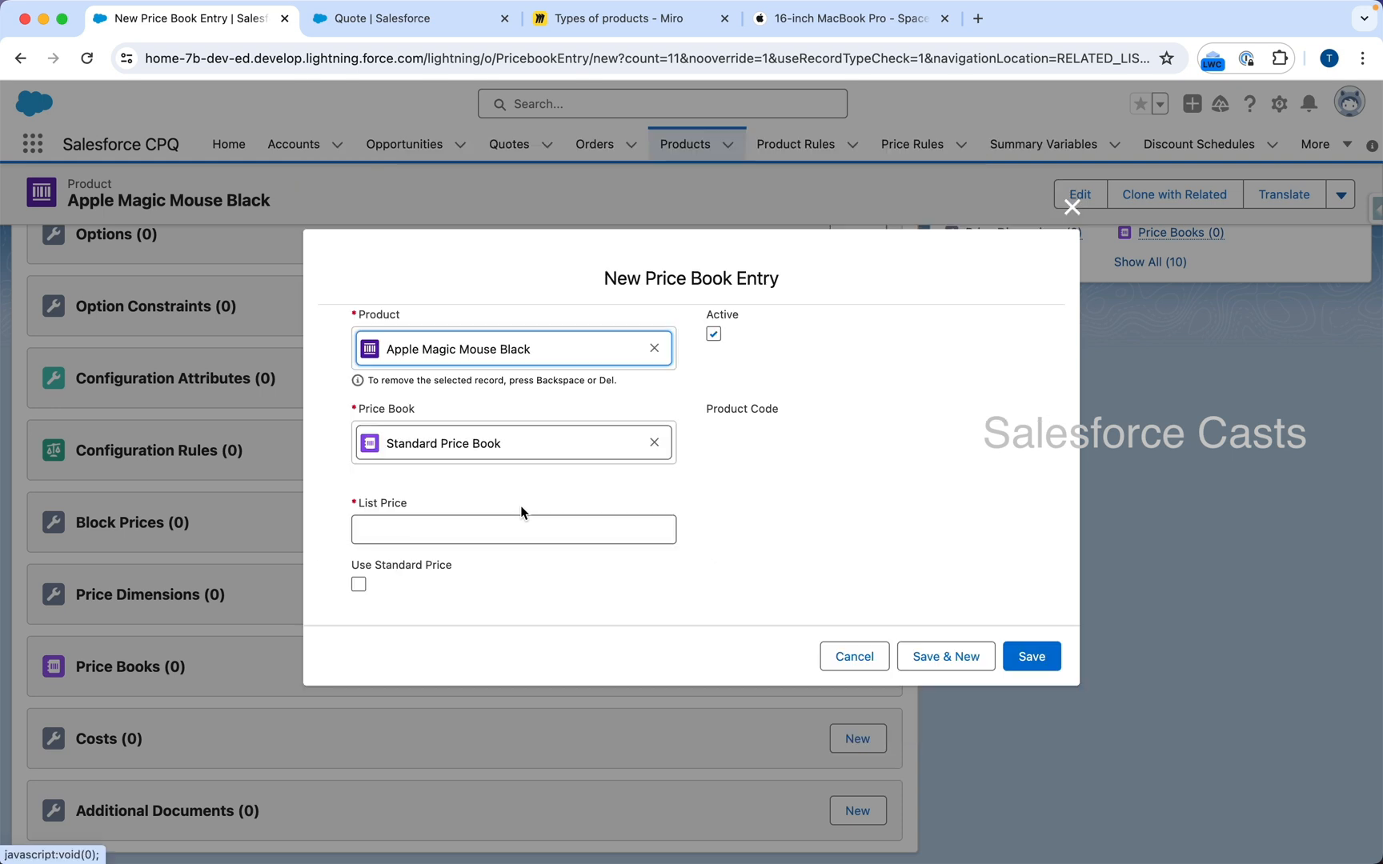
click(494, 528)
text(99)
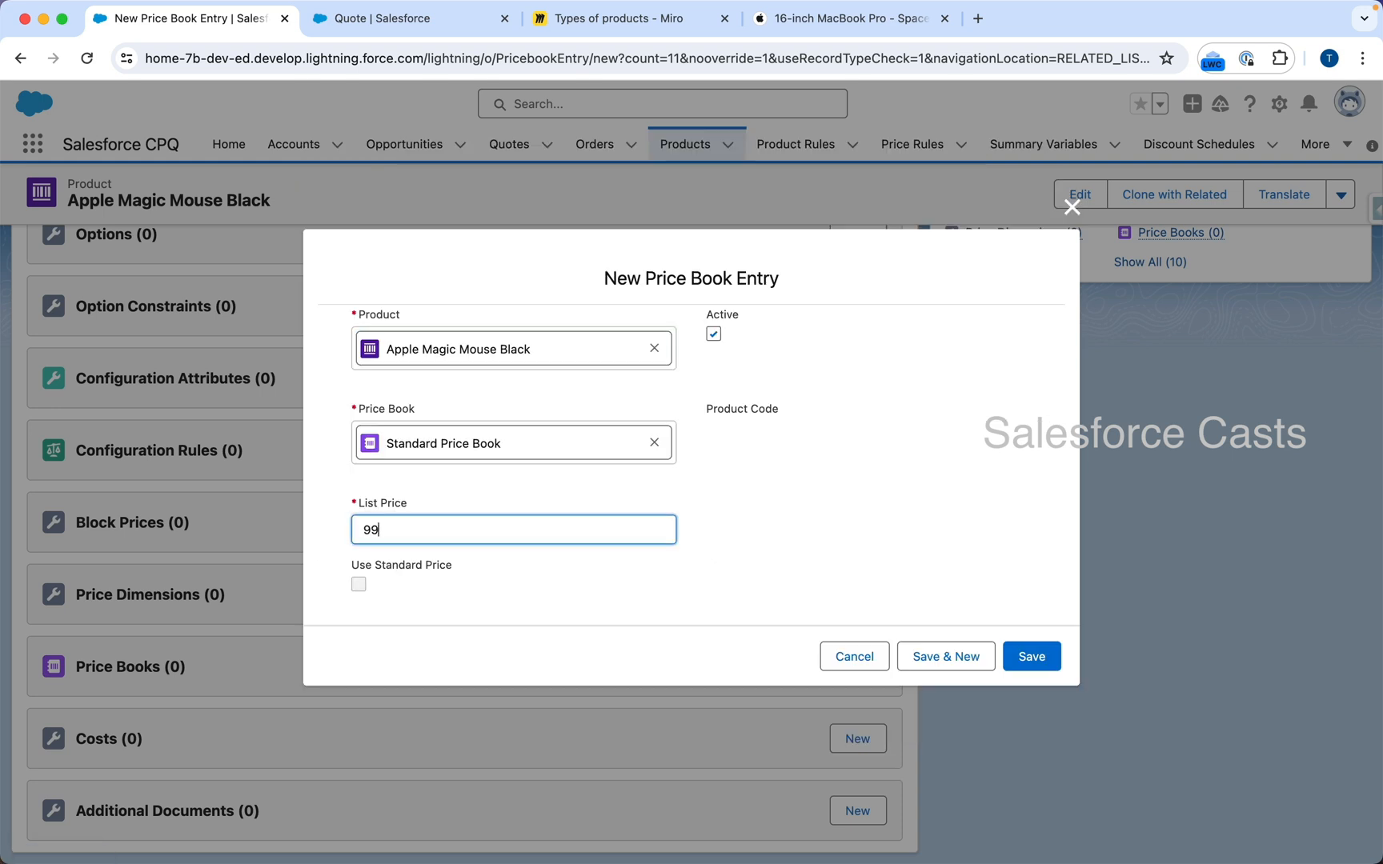
click(1026, 655)
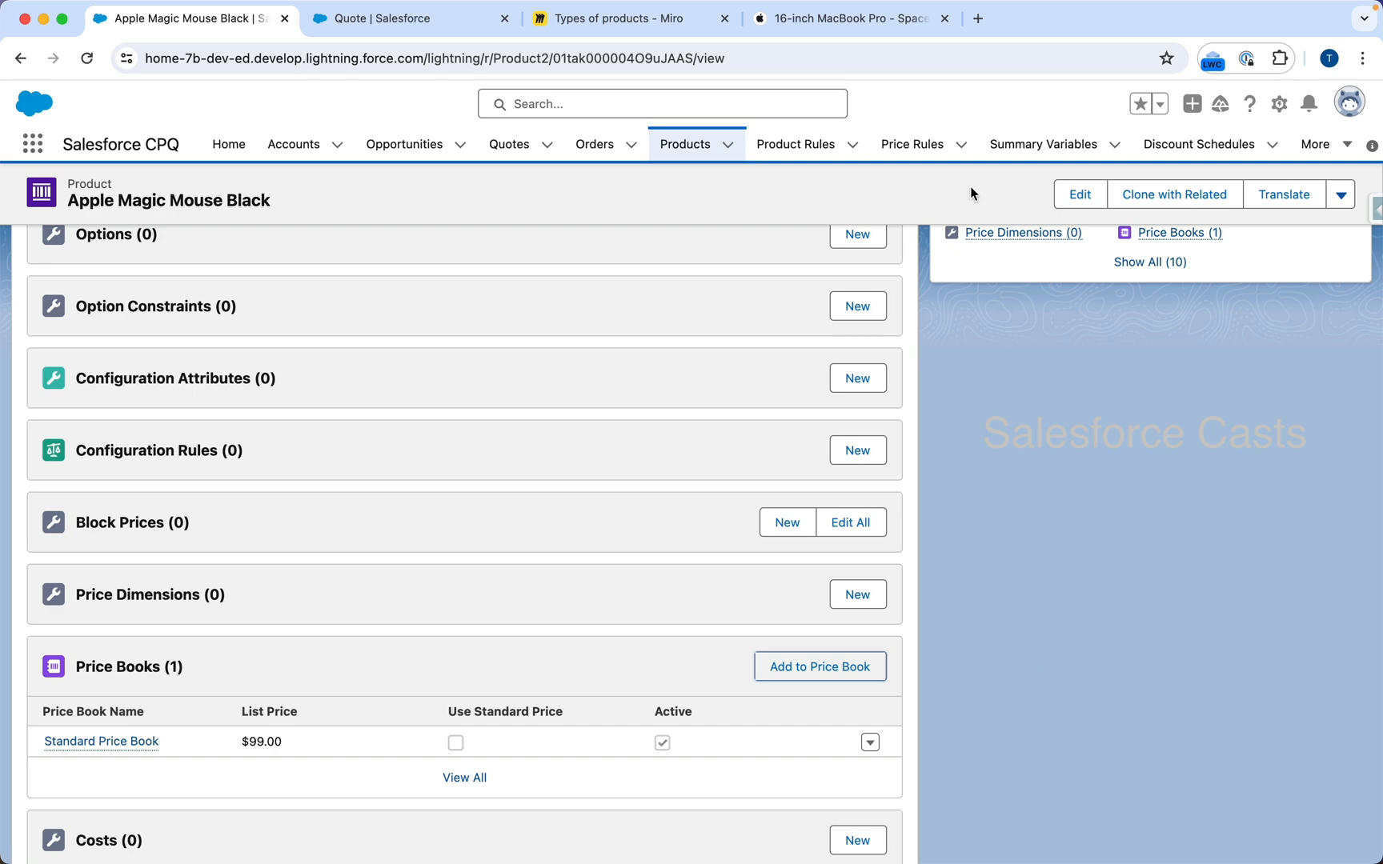
click(860, 19)
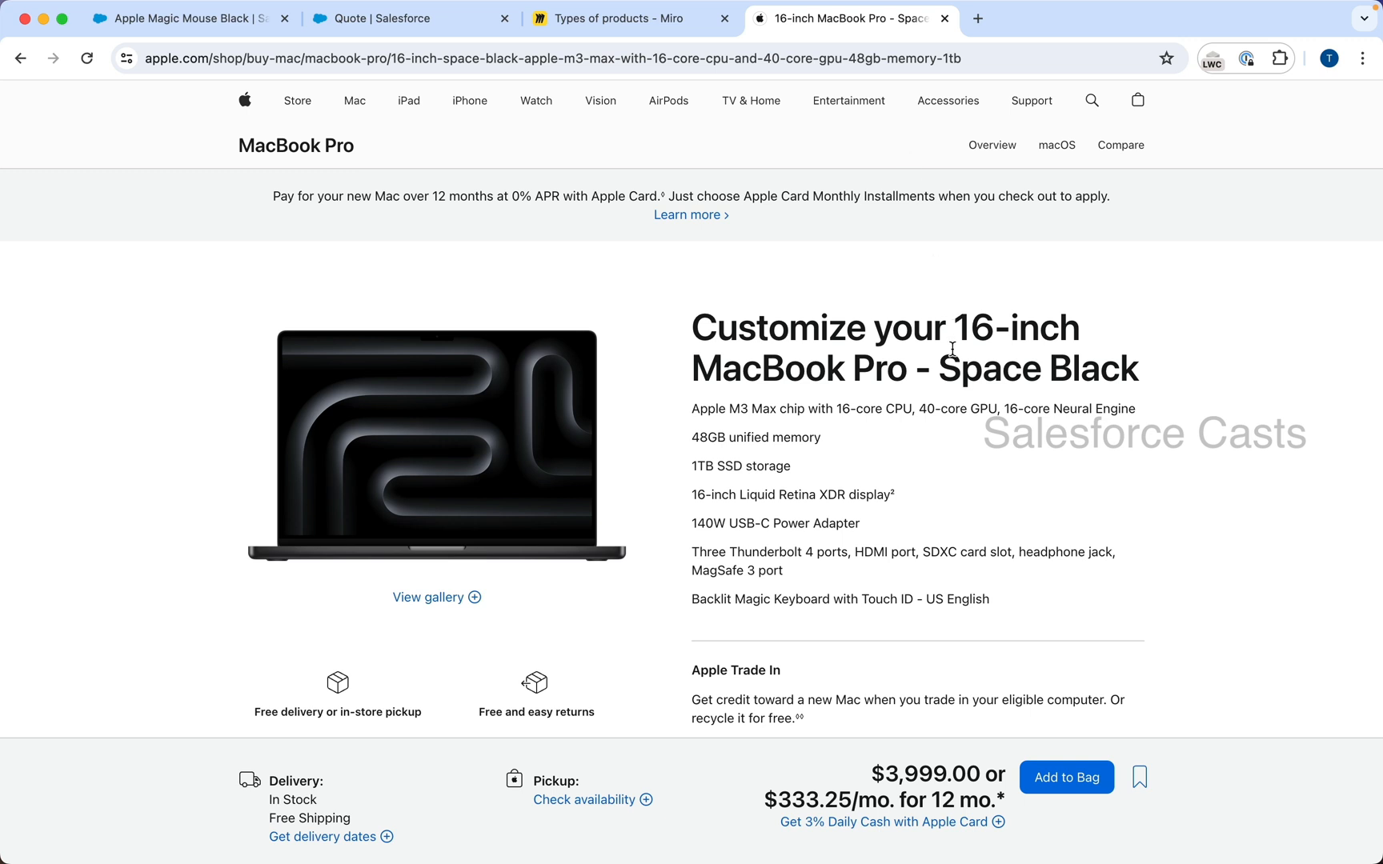
key(super+shift+4)
drag(659, 278, 1152, 396)
key(super+shift+4)
drag(683, 389, 1211, 619)
key(super+shift+4)
drag(663, 291, 1197, 396)
key(super+shift+4)
drag(679, 388, 1174, 538)
key(super+shift+4)
drag(639, 275, 1173, 392)
key(super+shift+4)
drag(680, 387, 1217, 562)
Copy "16-inch MacBook Pro - Space Black" from the Apple page and use it as the name of a new Salesforce product
drag(955, 328, 1138, 373)
key(super+c)
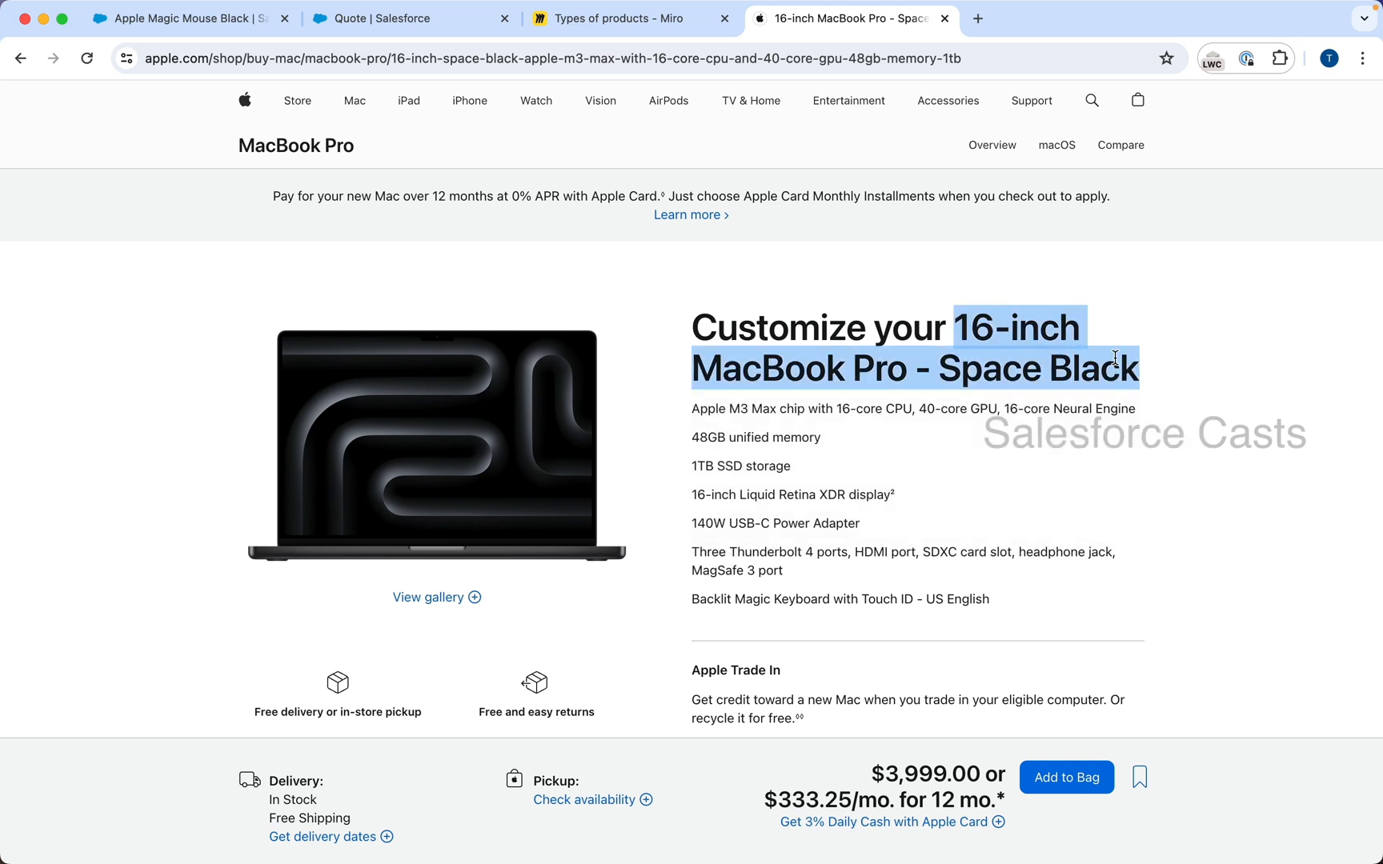
click(236, 32)
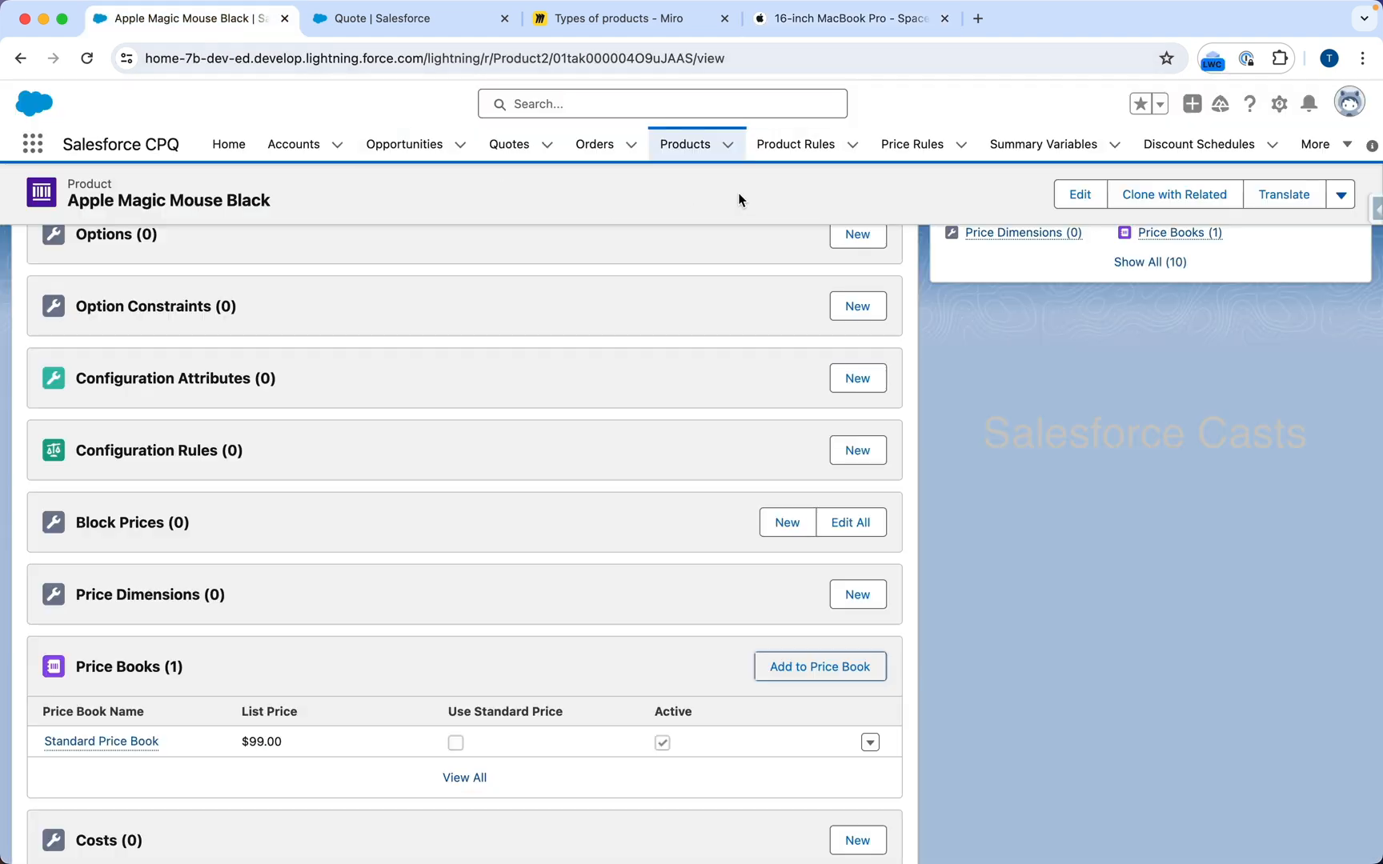
click(727, 145)
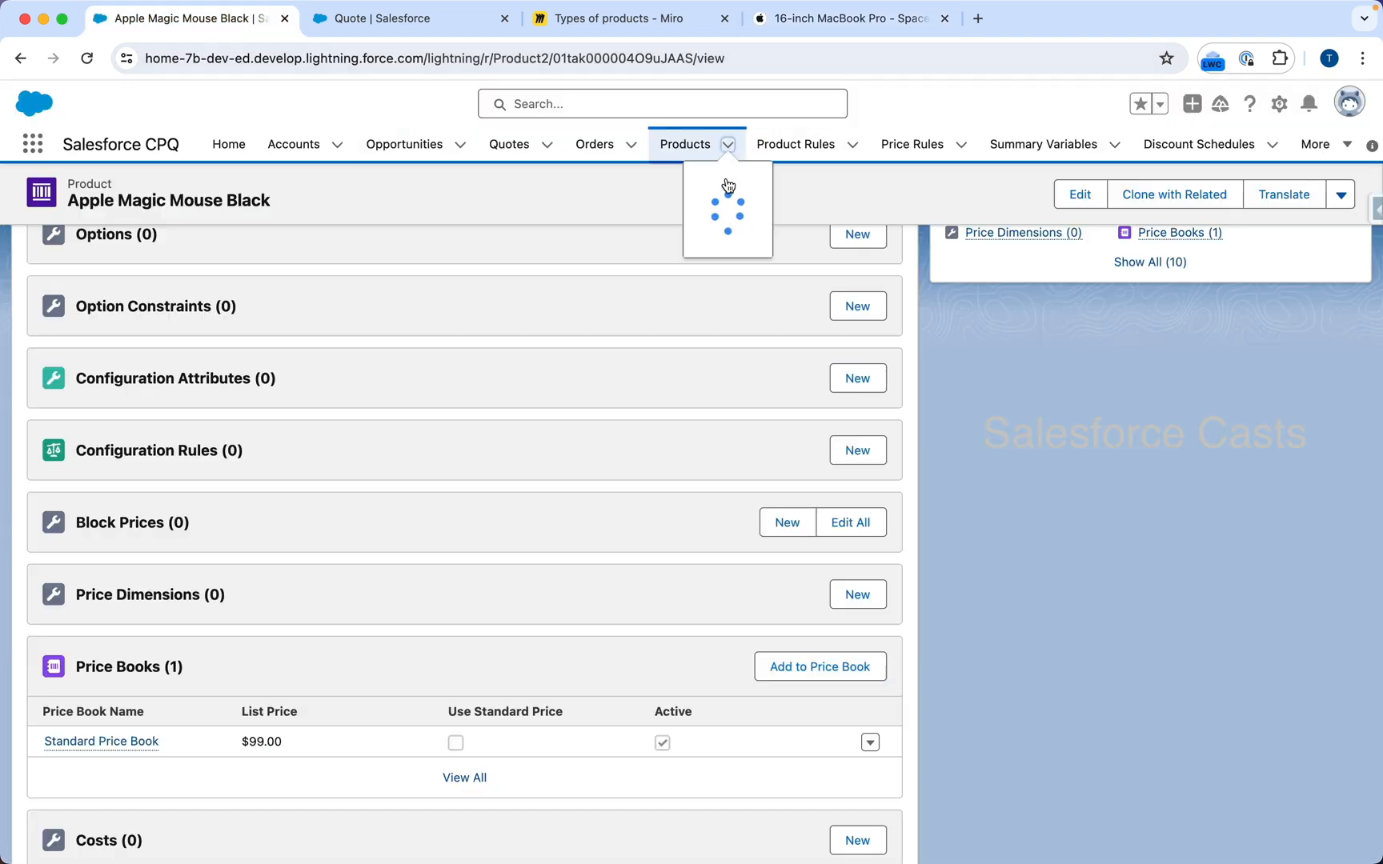
click(725, 185)
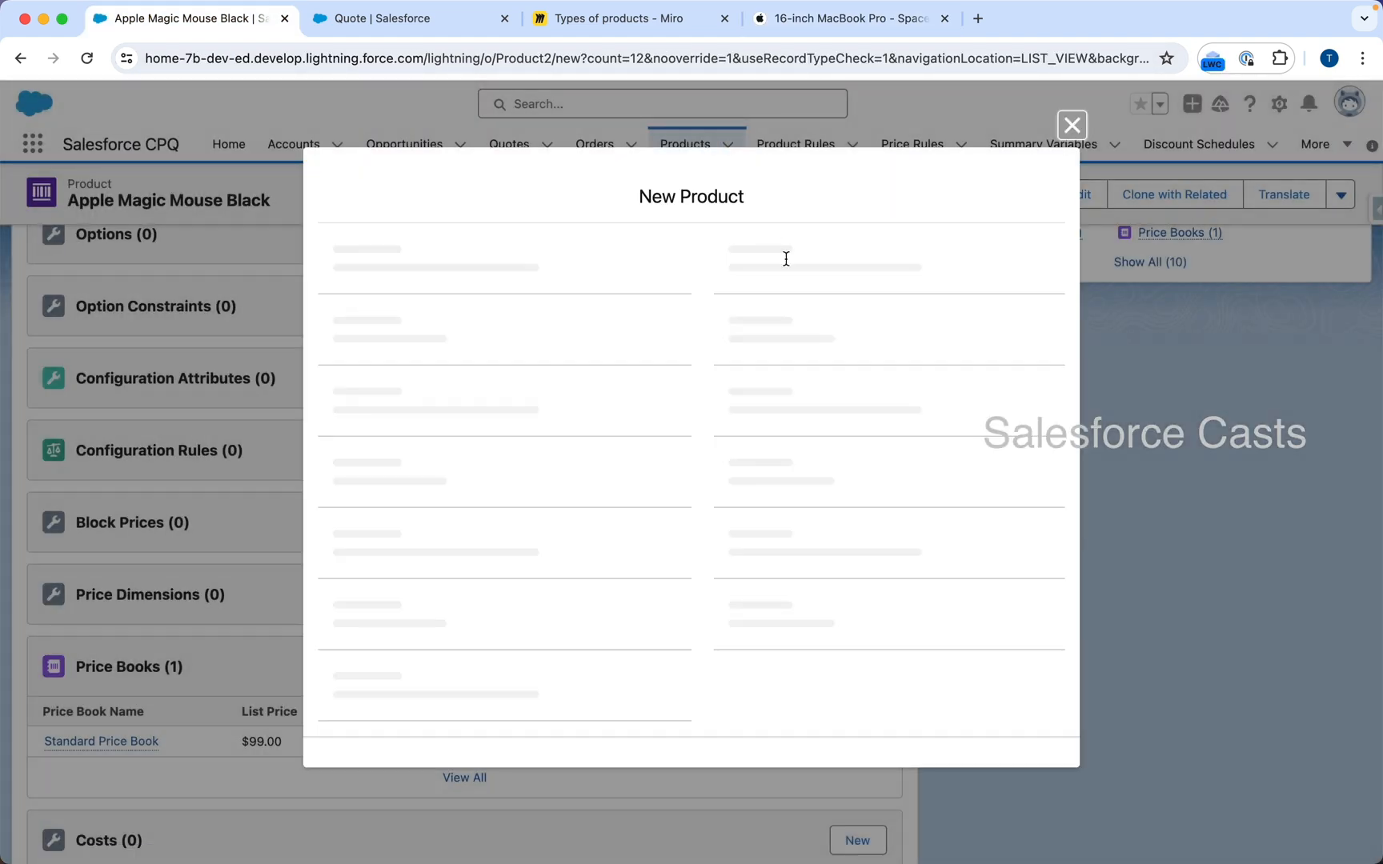
key(super+v)
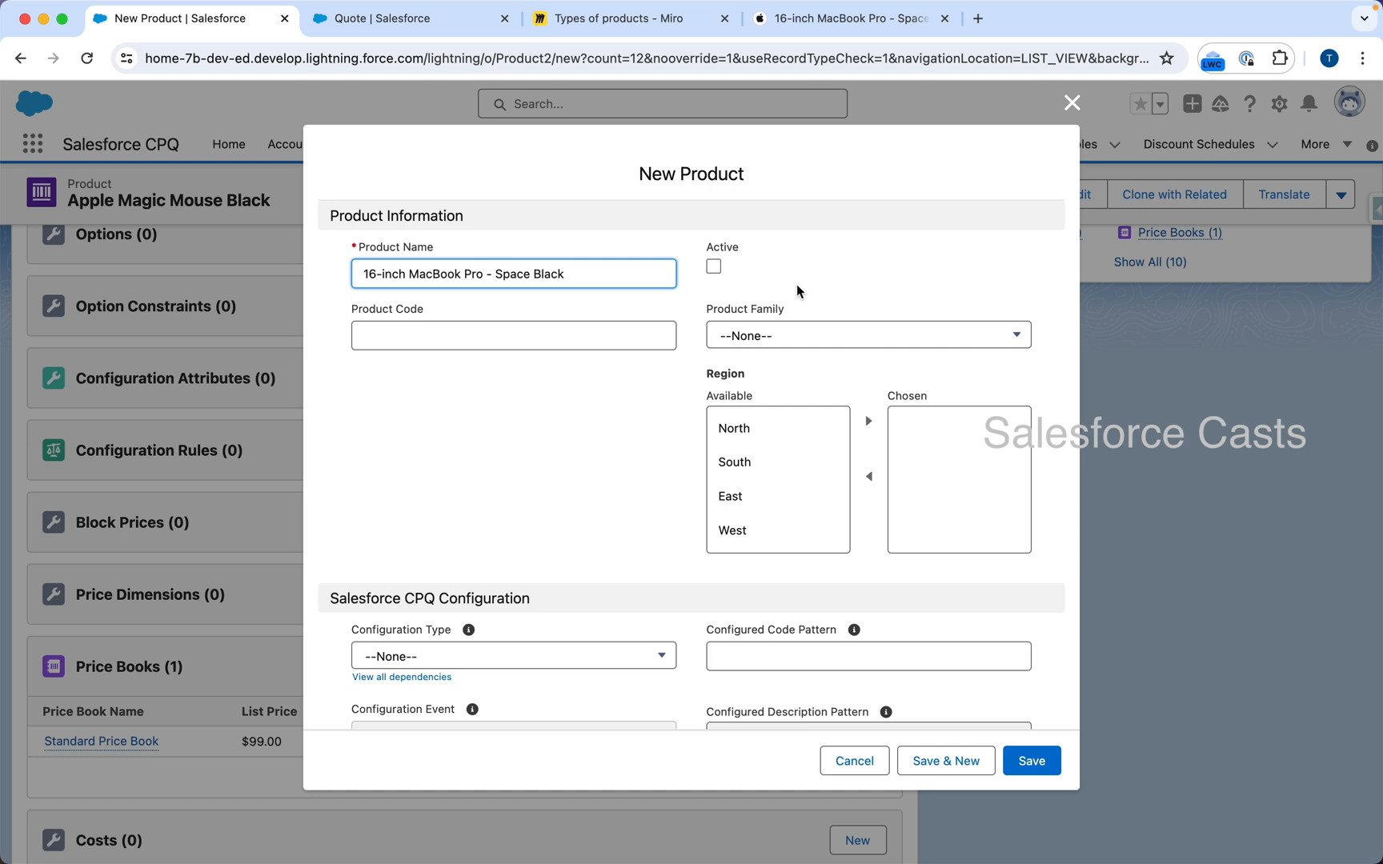
Mark the new product as active and reorder its name to "MacBook Pro 16-inch - Space Black"
click(714, 267)
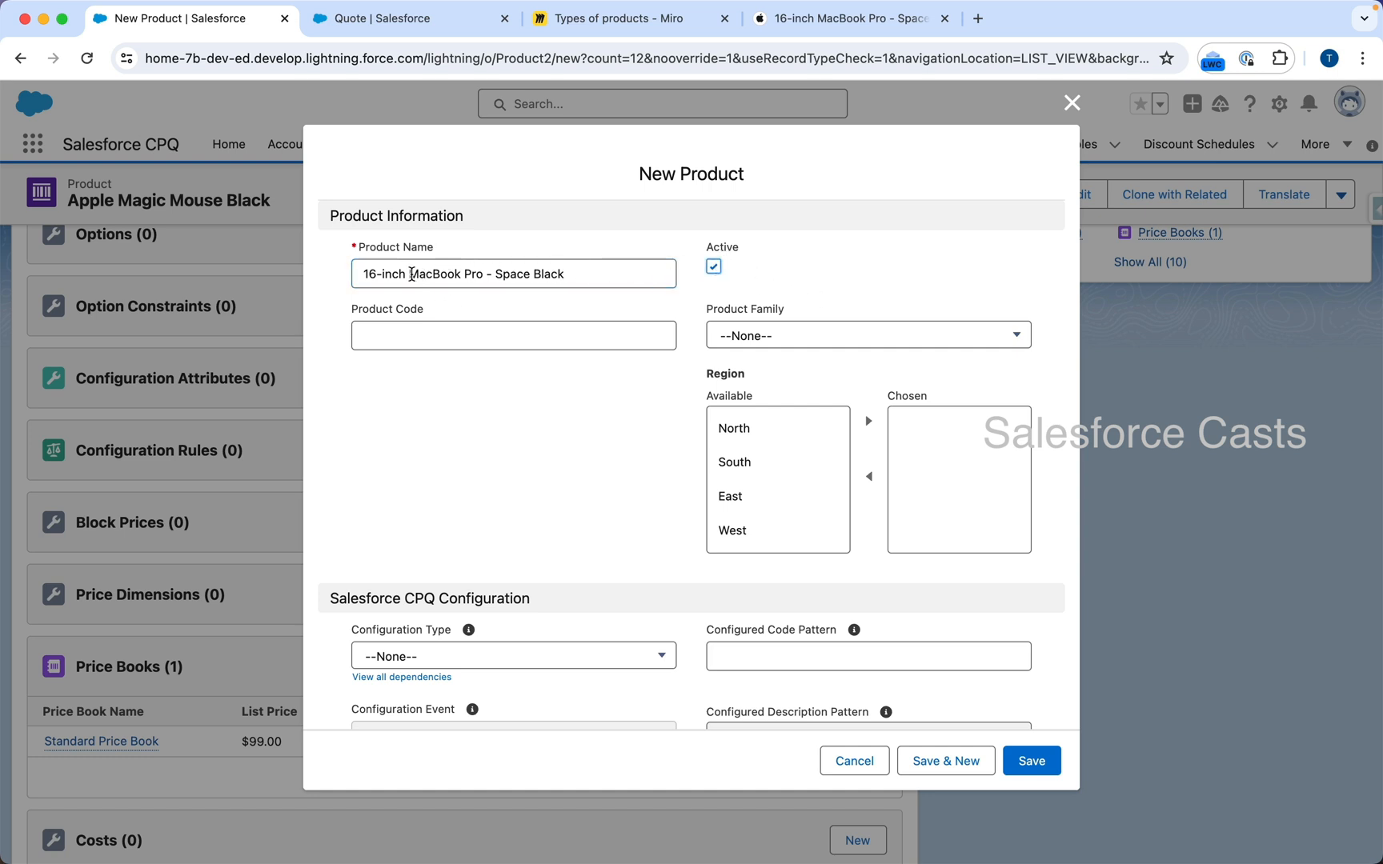
drag(408, 274, 360, 272)
key(super+c)
key(BackSpace)
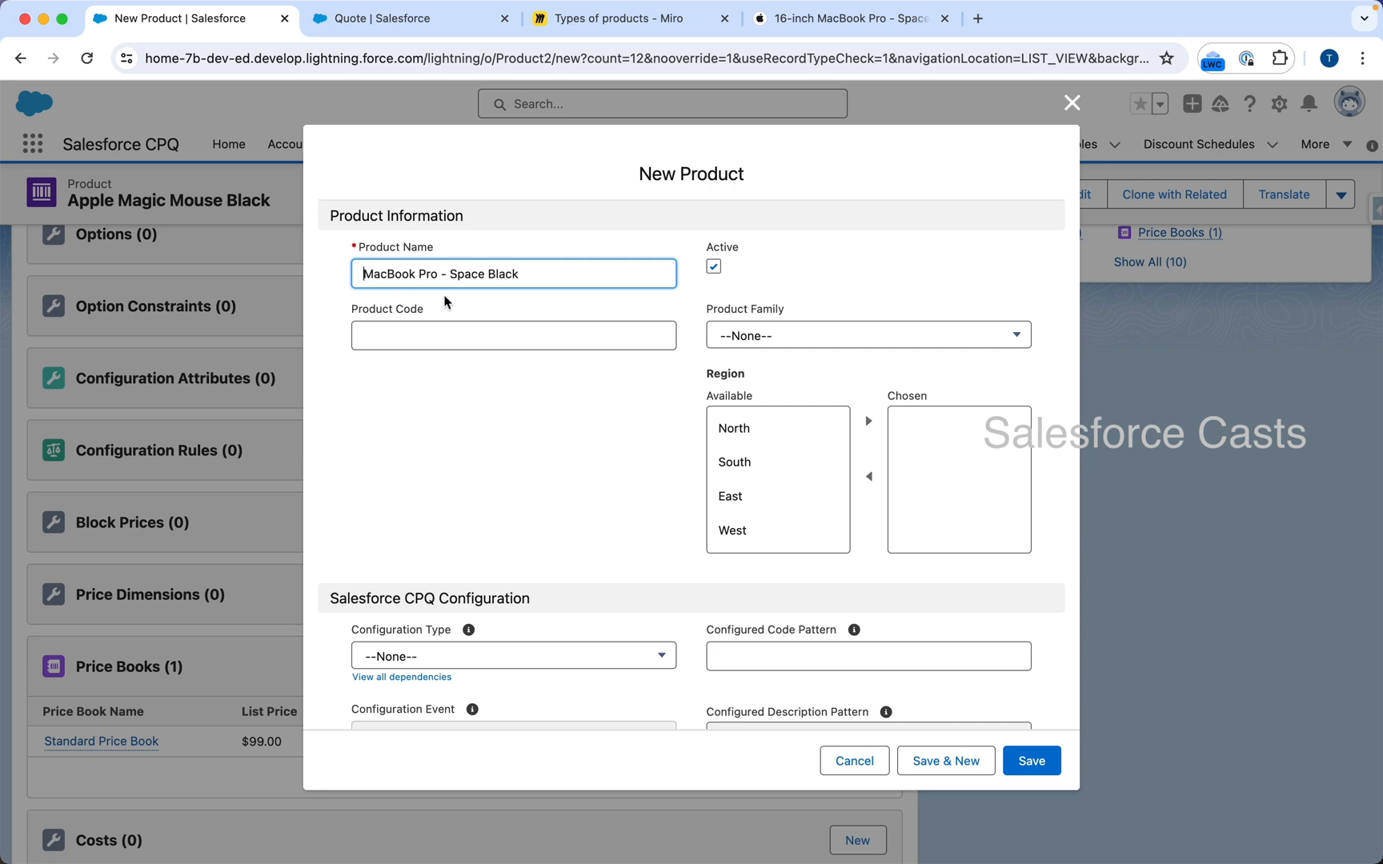
click(439, 273)
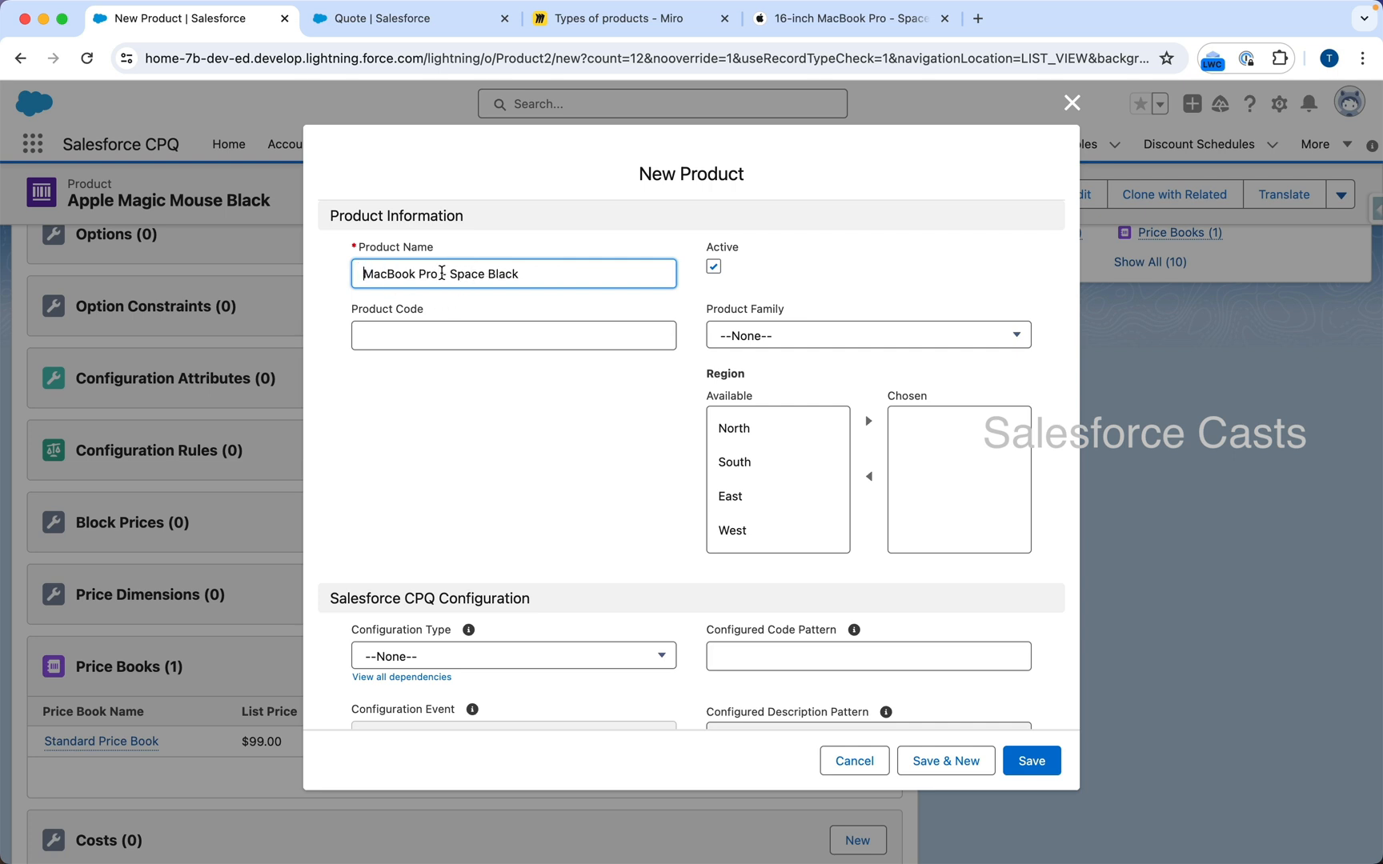
key(super+v)
Give the MacBook Pro product the code MBP16 and the product family Hardware, and save it
click(620, 339)
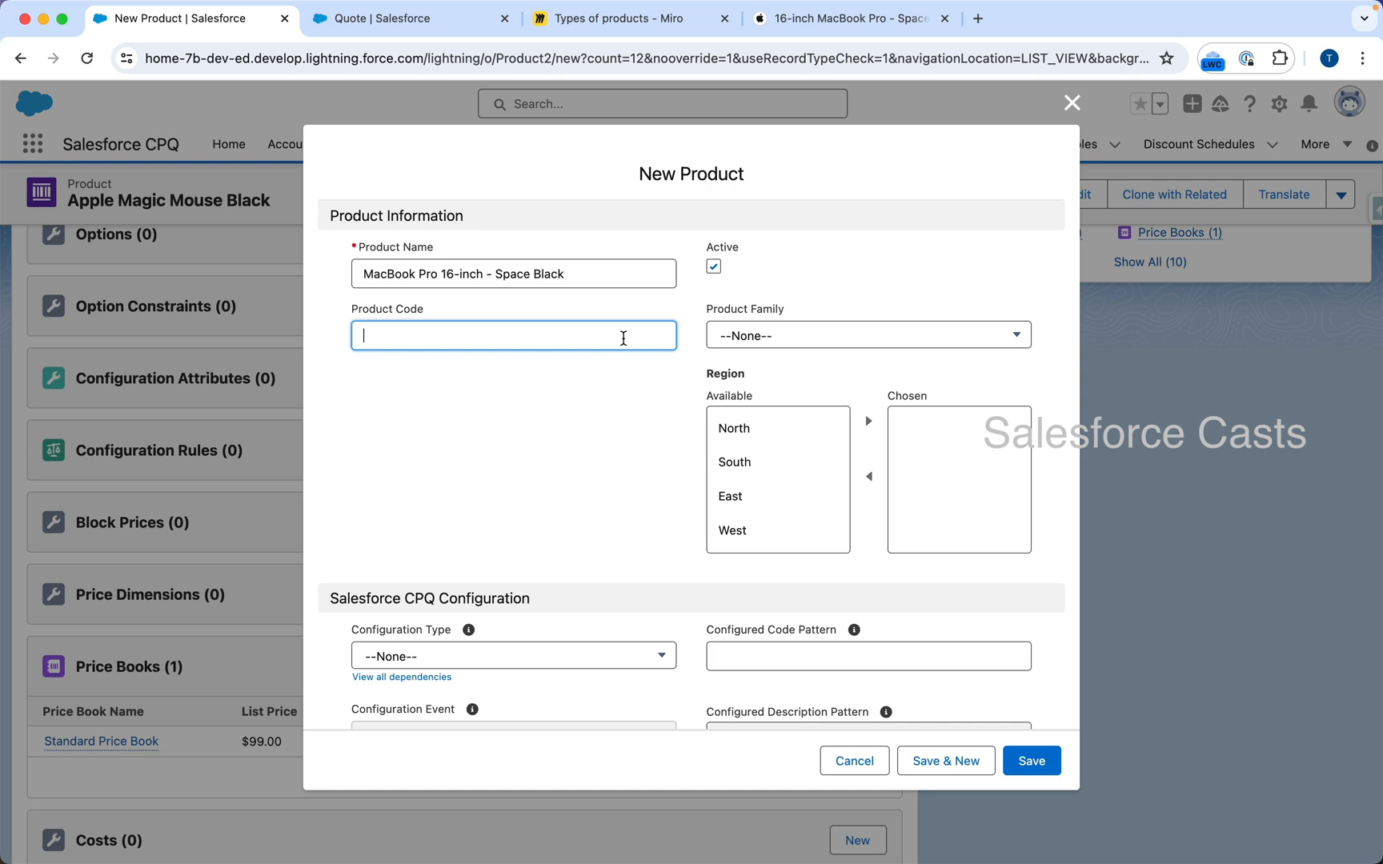
text(MBP16)
click(817, 340)
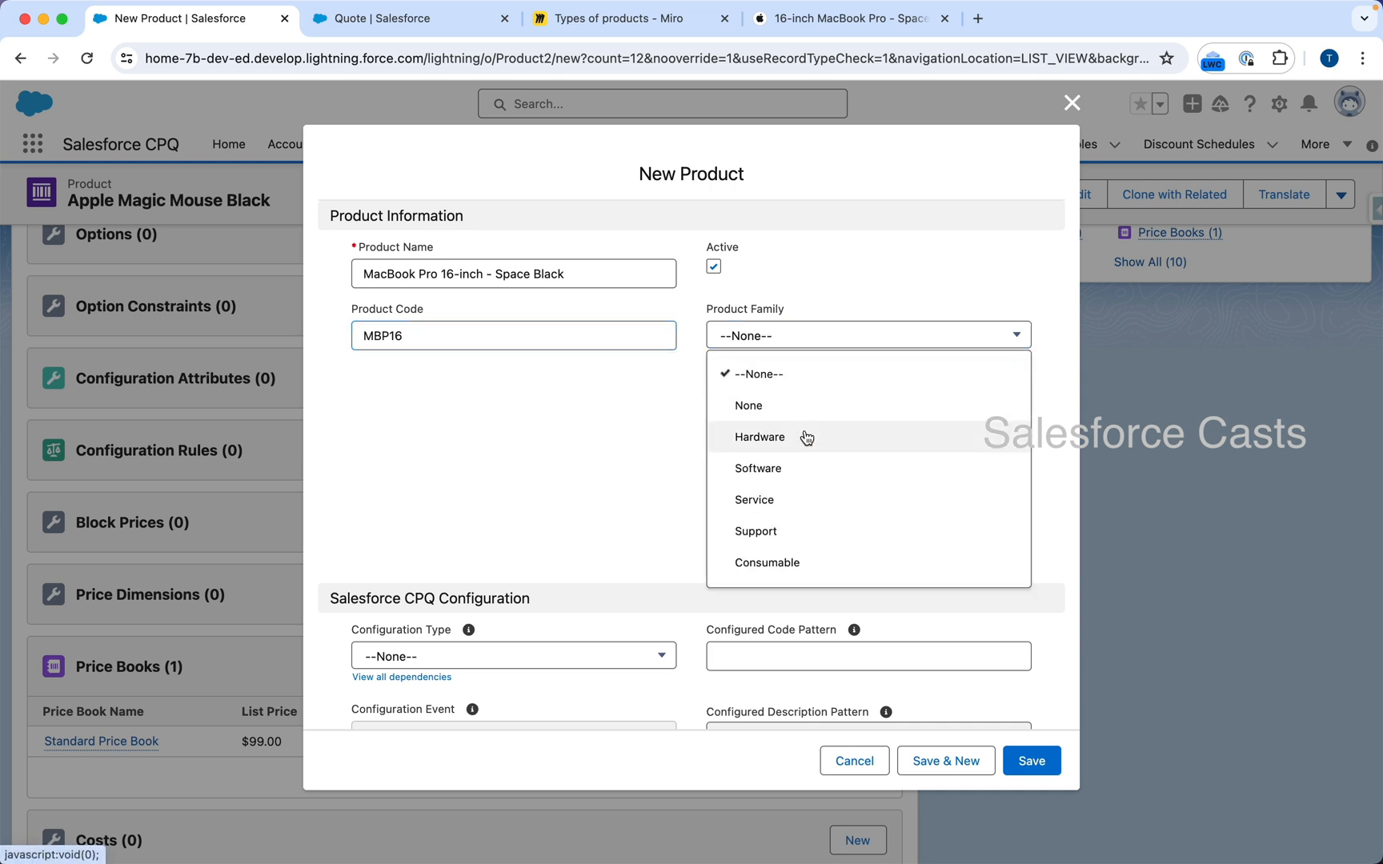
click(806, 437)
scroll(939, 534, down, 5)
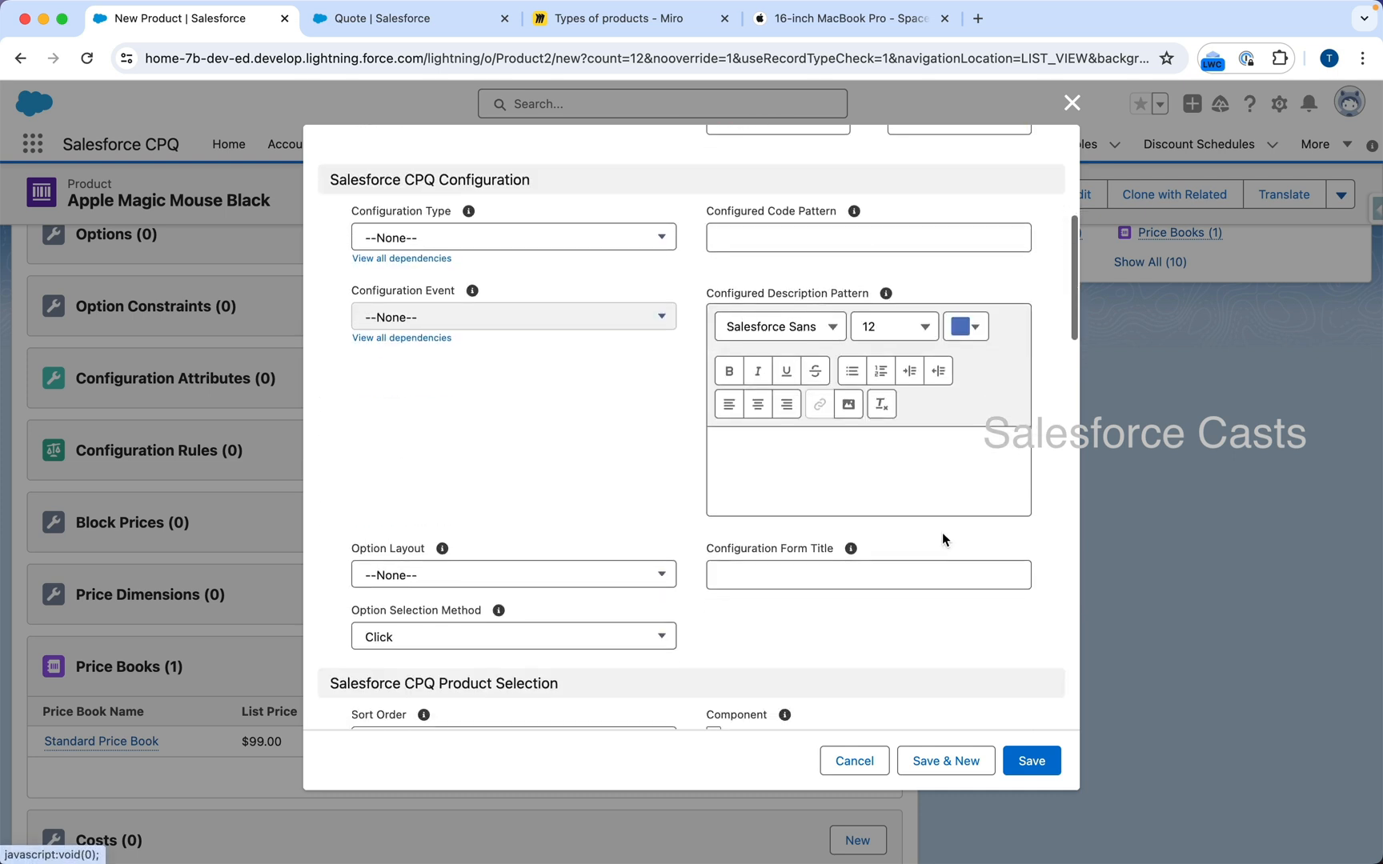
click(1040, 761)
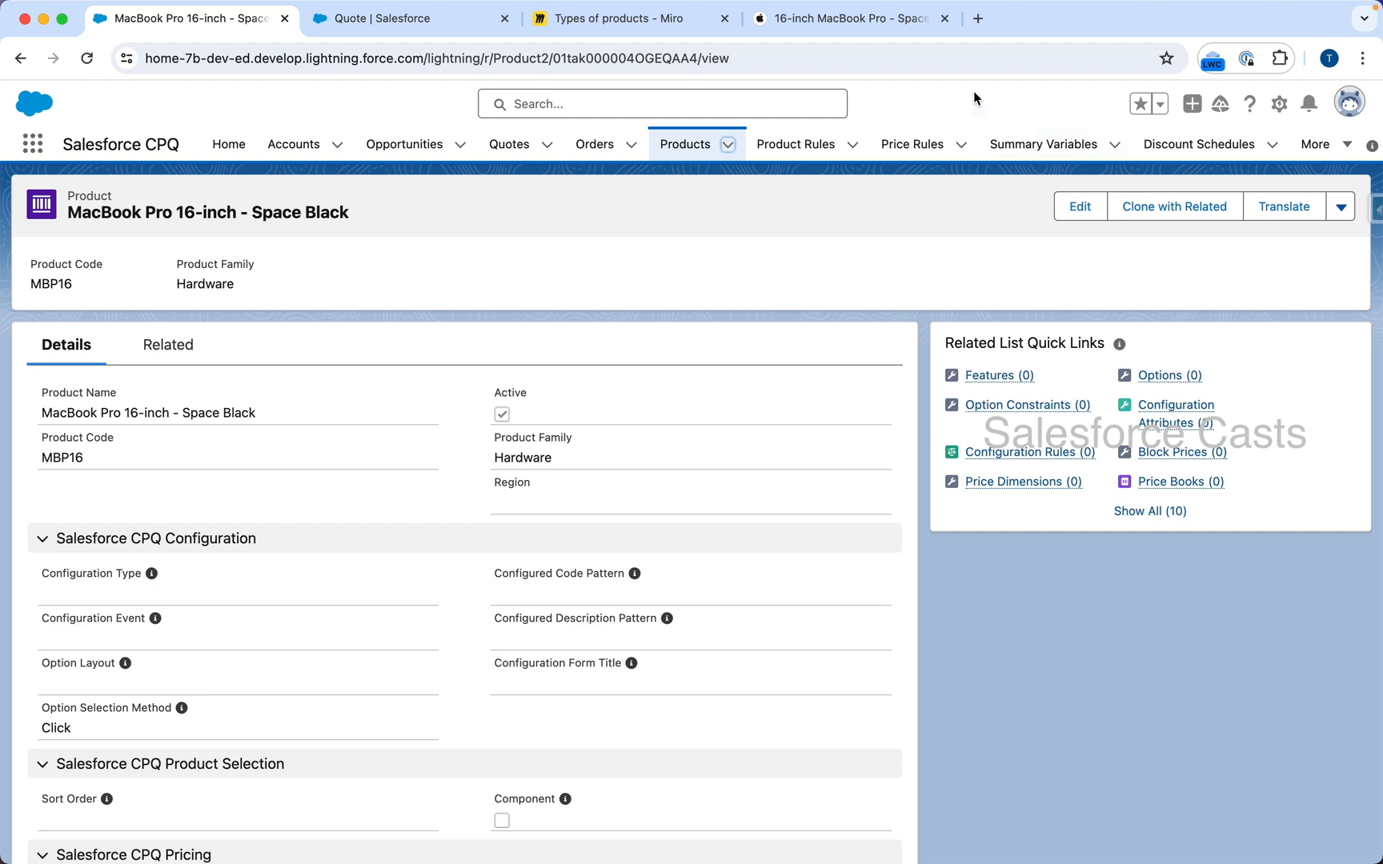
Return to the Apple page and review the memory, storage, display and power adapter components that make up the 16-inch MacBook Pro
click(886, 24)
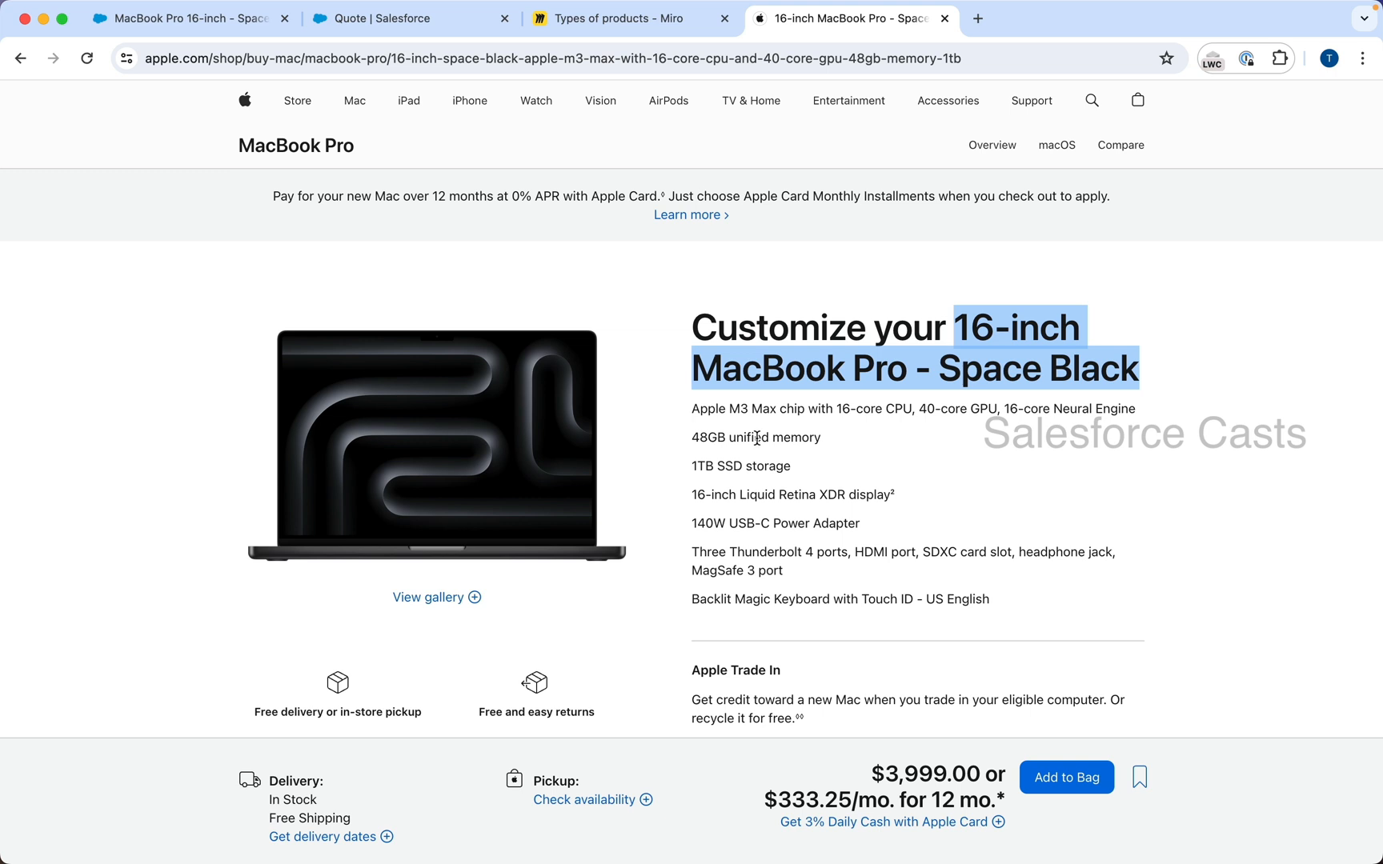
key(super+shift+4)
drag(666, 385, 1212, 525)
key(super+shift+4)
drag(654, 276, 1222, 408)
key(super+shift+4)
drag(673, 392, 1190, 572)
key(super+shift+4)
drag(680, 391, 1195, 538)
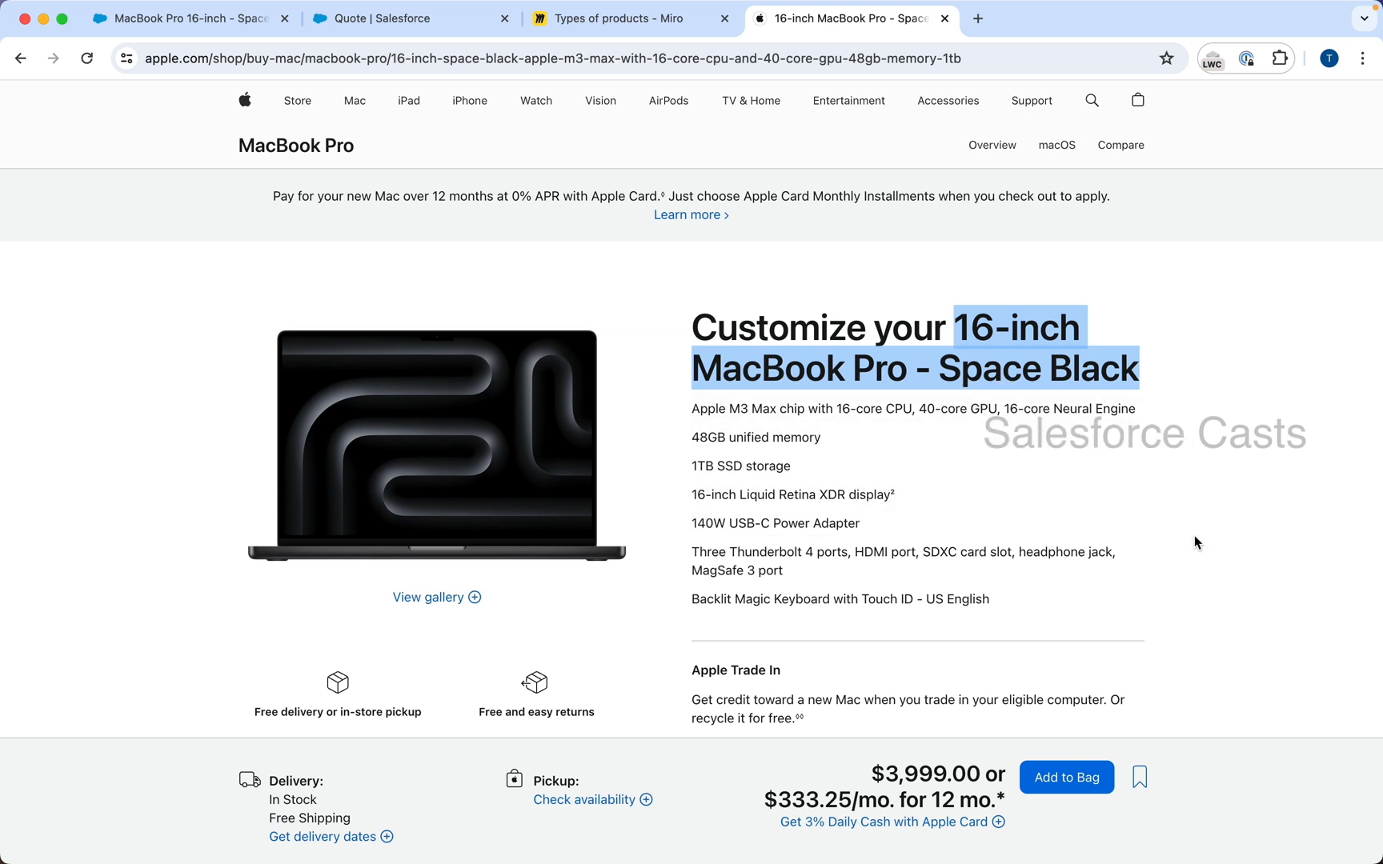